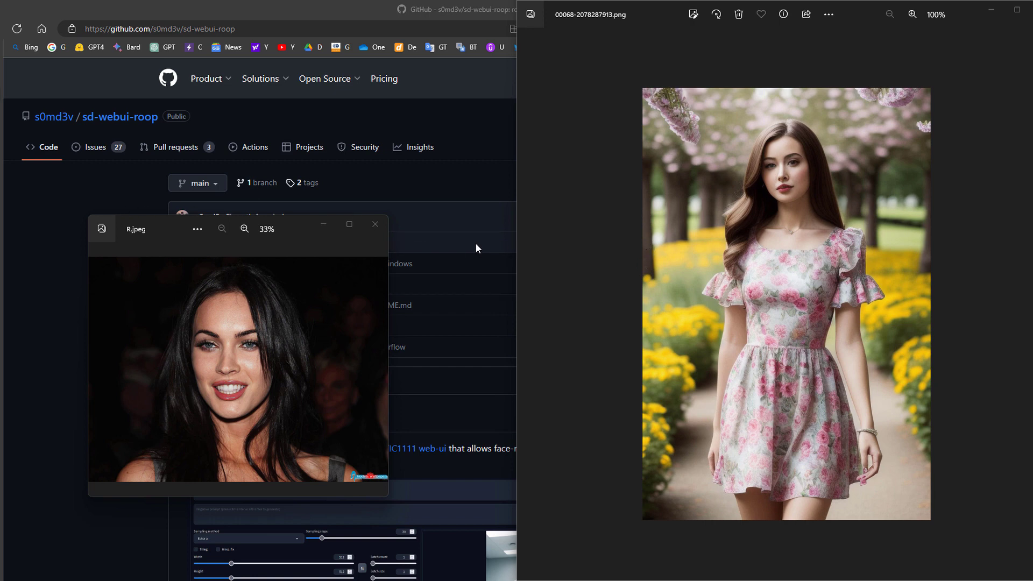
# Open the Visual Studio download page linked in the Installation section of the sd-webui-roop README.
pyautogui.doubleClick(314, 9)
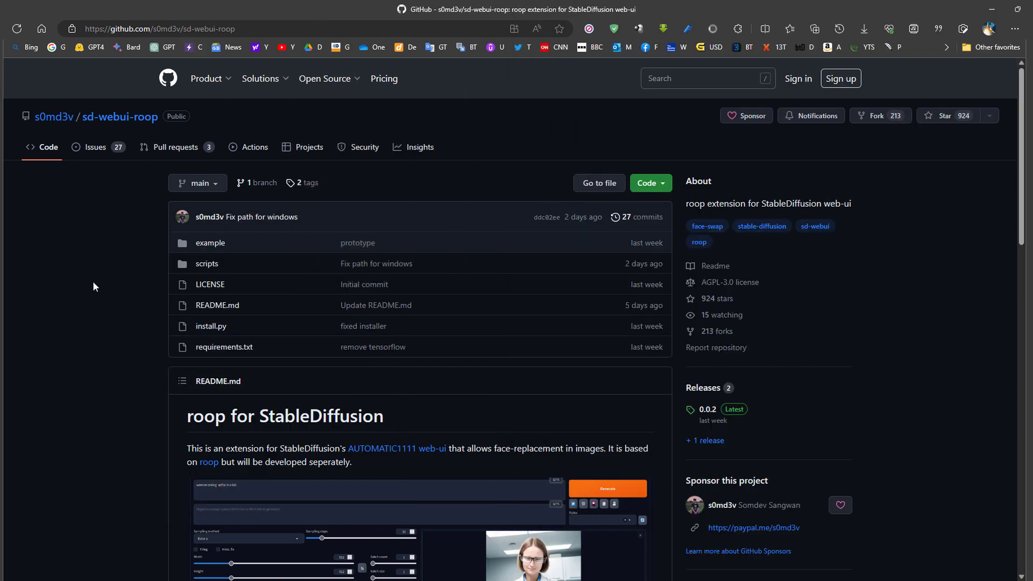
pyautogui.scroll(-3, 88, 281)
pyautogui.scroll(3, 76, 282)
pyautogui.scroll(-4, 87, 281)
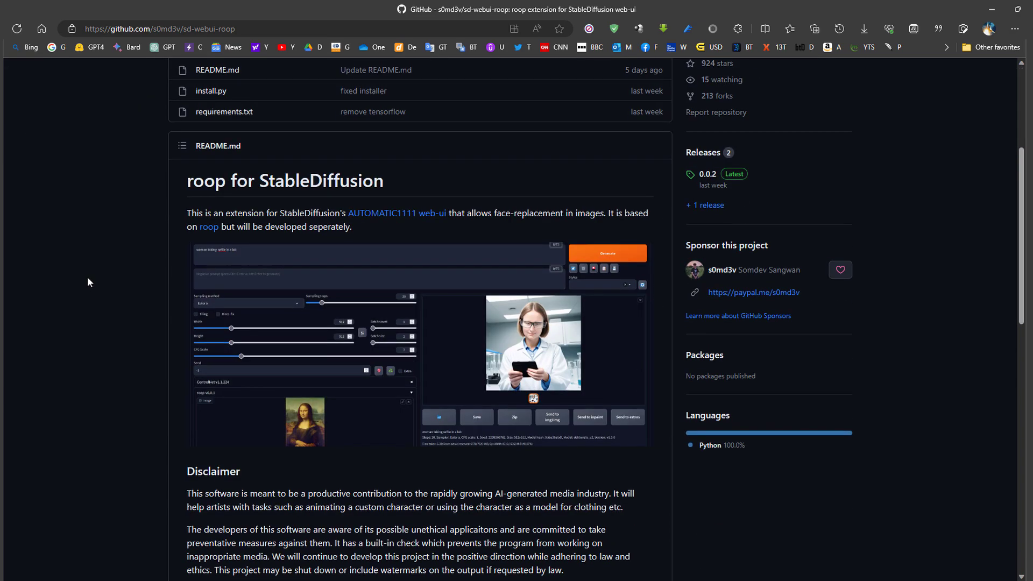
pyautogui.scroll(-8, 86, 284)
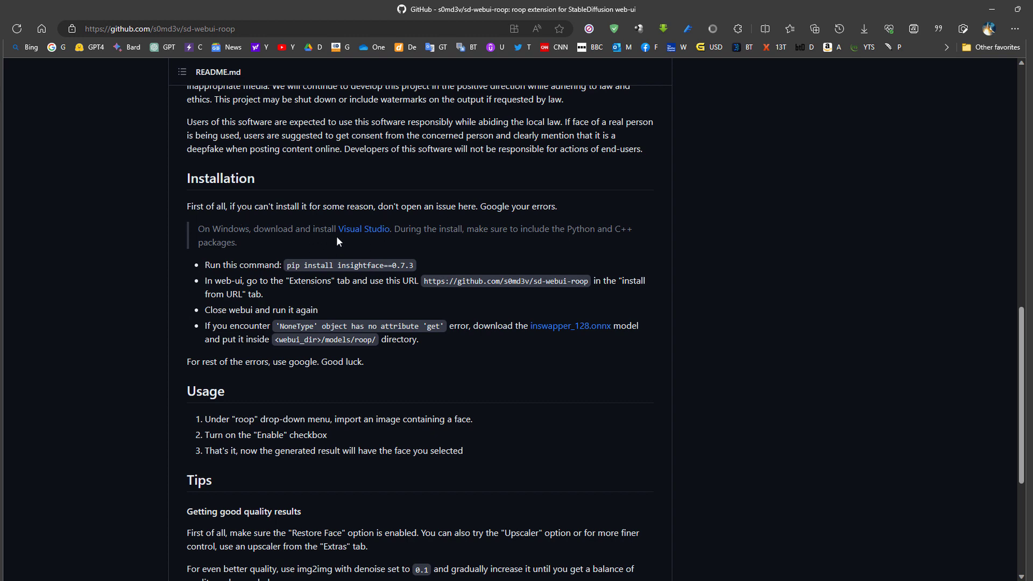
pyautogui.click(363, 231)
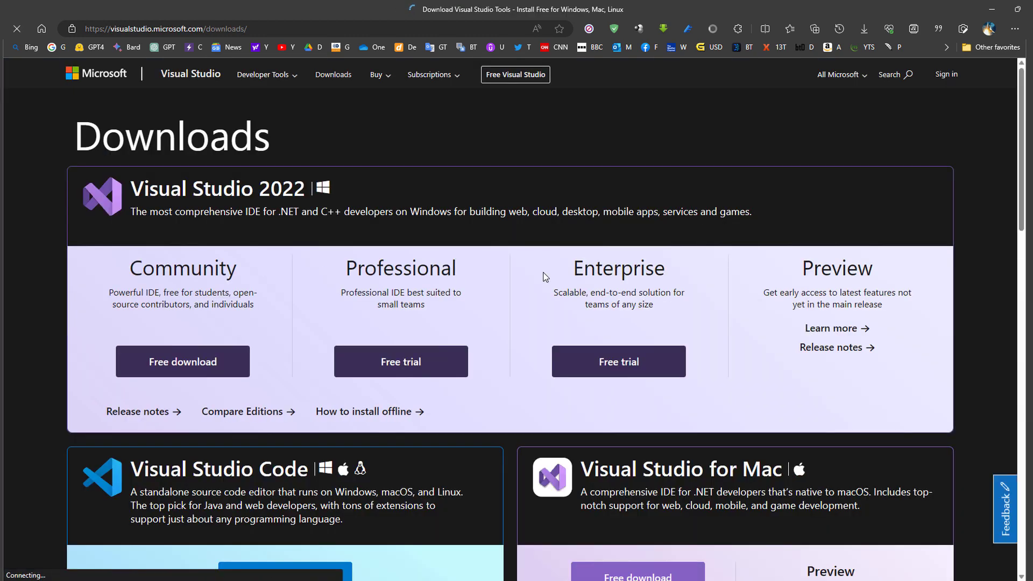
# Download the Visual Studio 2022 Community installer, run it and continue to the workload selection.
pyautogui.click(205, 369)
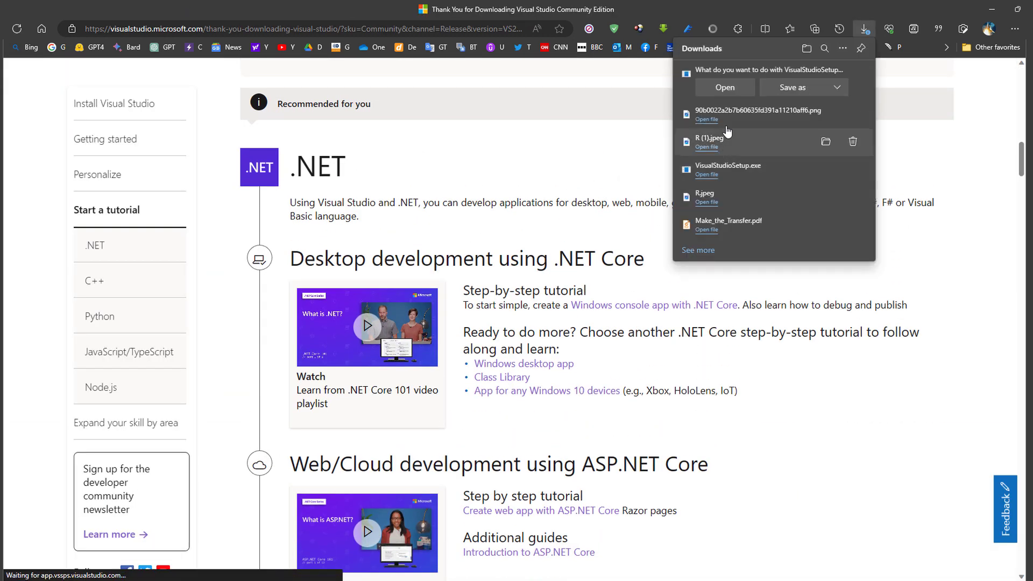
pyautogui.click(726, 87)
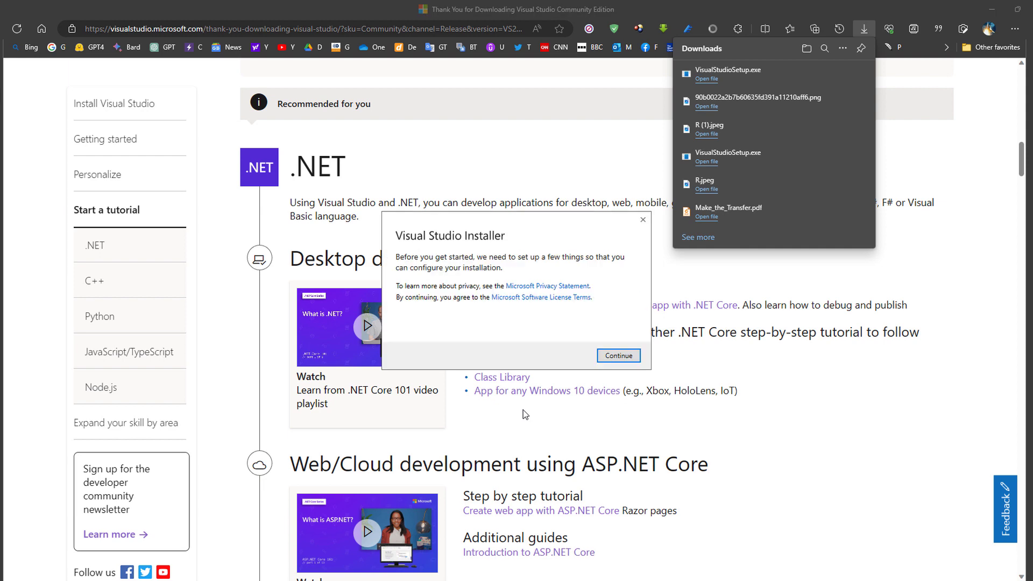
pyautogui.click(620, 354)
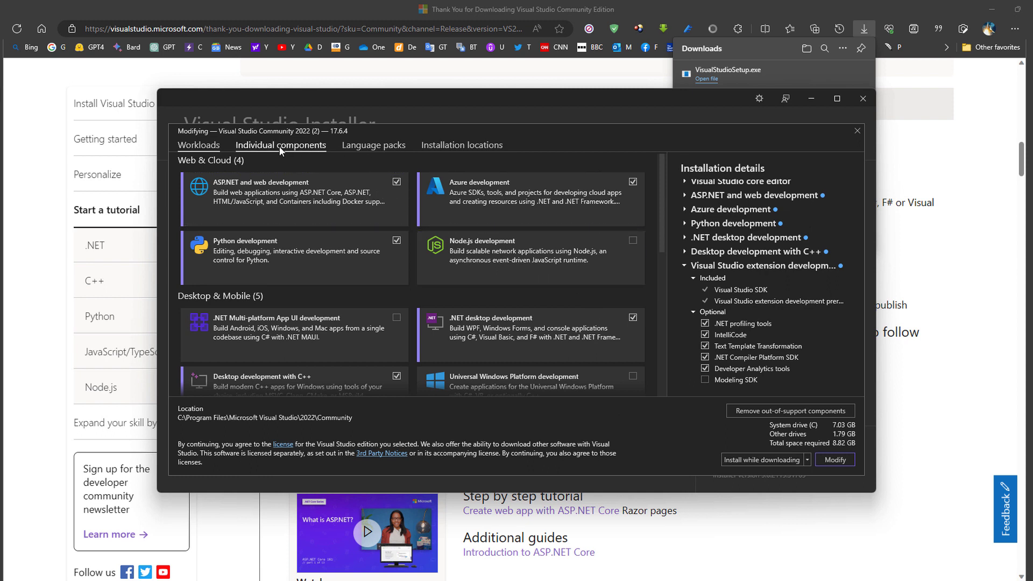
# Deselect the ASP.NET and web, Azure and .NET desktop development workloads, and close the installer without applying the changes.
pyautogui.click(396, 183)
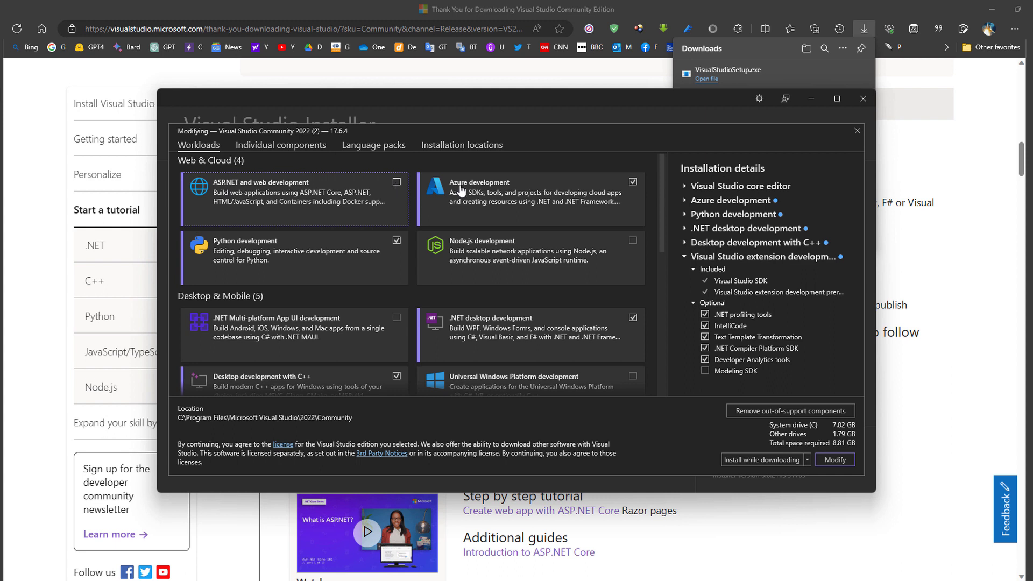
pyautogui.click(633, 183)
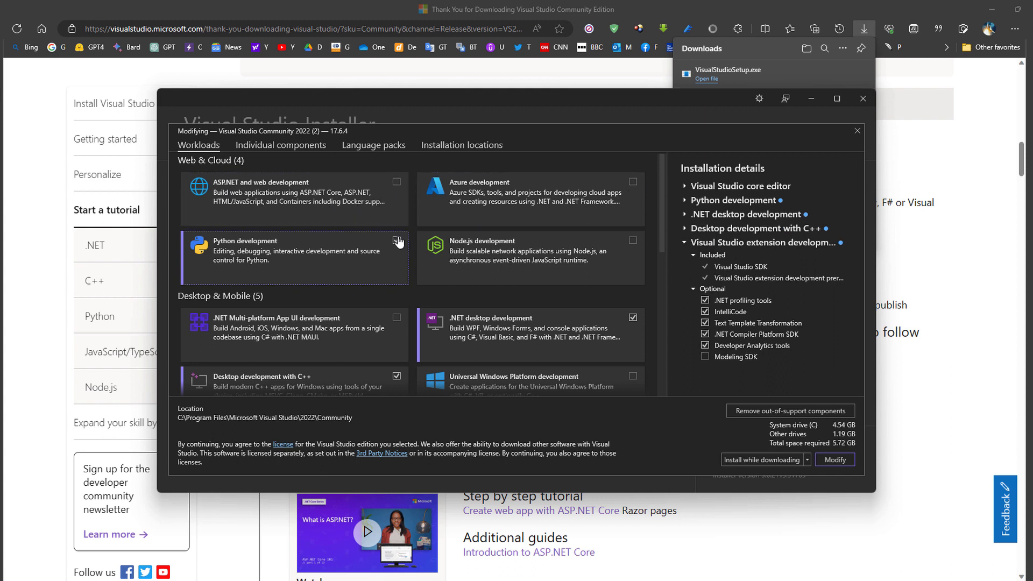
pyautogui.click(633, 317)
pyautogui.scroll(-1, 404, 330)
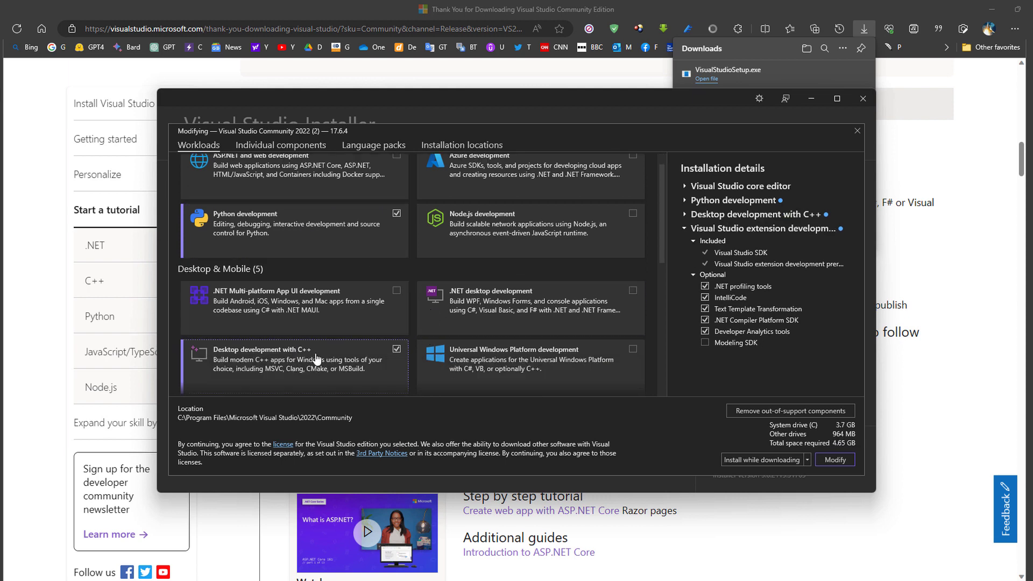
pyautogui.scroll(-3, 347, 361)
pyautogui.scroll(-4, 371, 351)
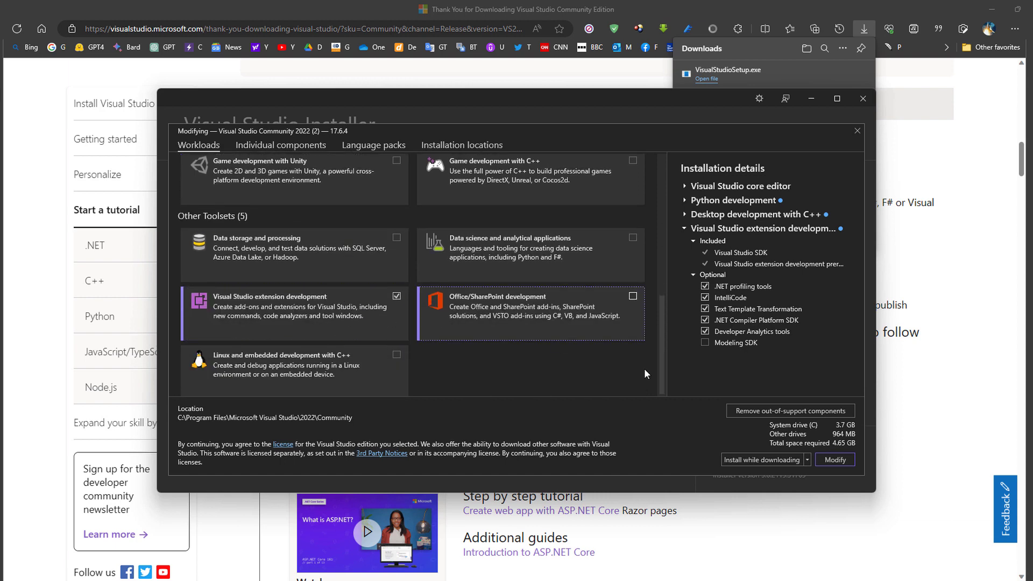
pyautogui.click(863, 99)
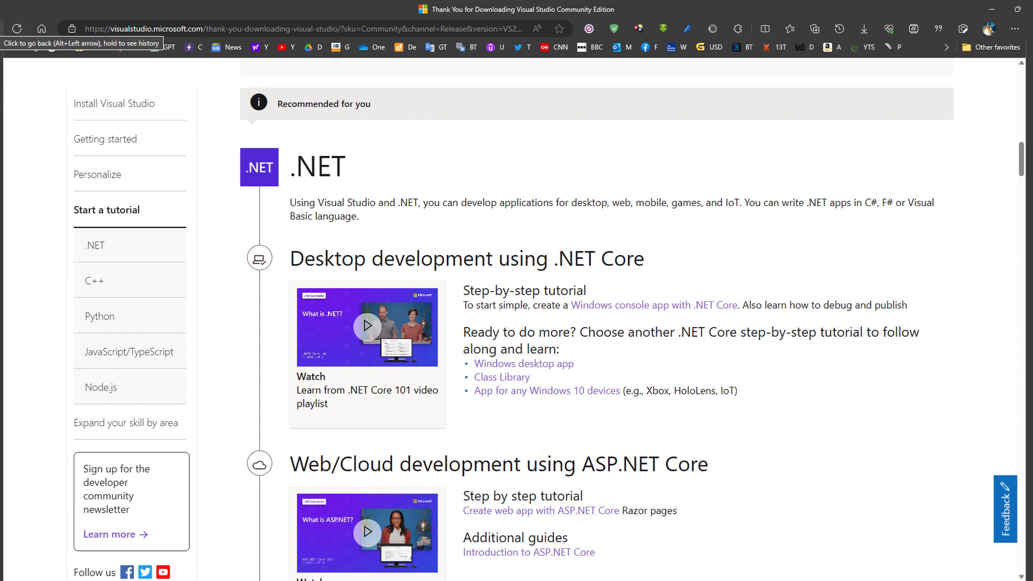
# Return to the roop README and copy the command pip install insightface==0.7.3.
pyautogui.hotkey('alt', 'Left')
pyautogui.click(14, 32)
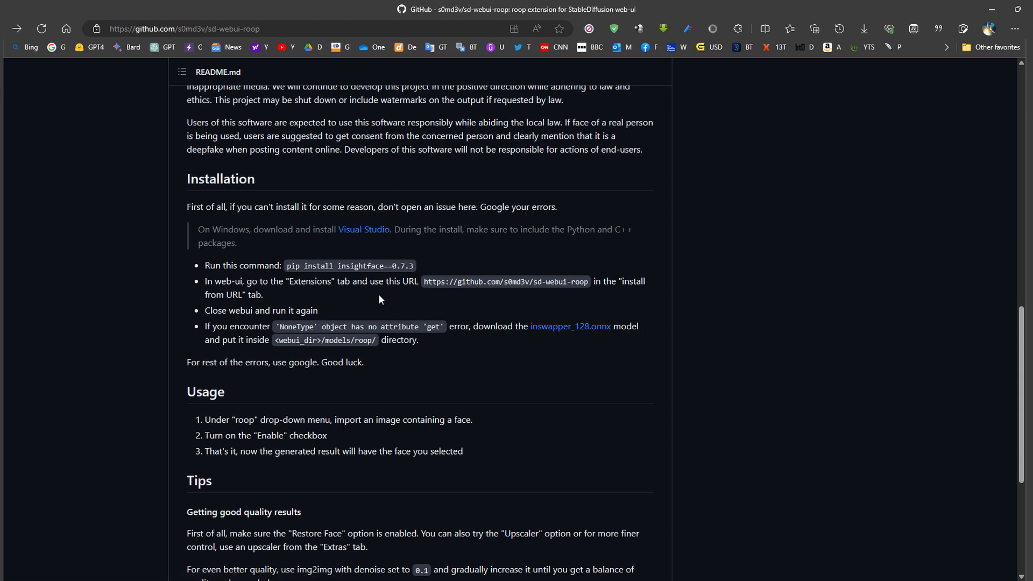
pyautogui.moveTo(412, 265); pyautogui.dragTo(286, 266)
pyautogui.hotkey('ctrl', 'c')
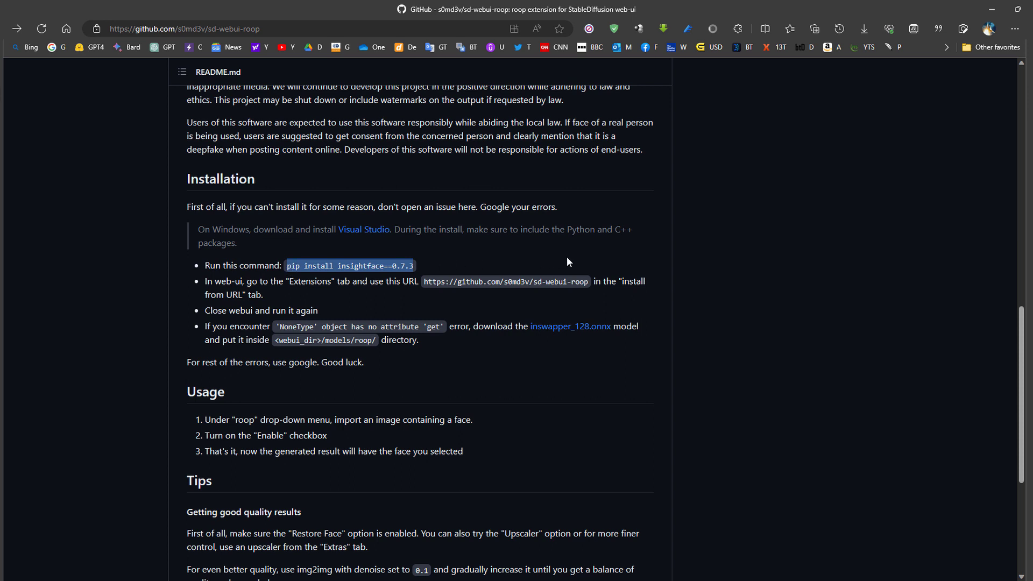
# Open a Command Prompt, paste pip install insightface==0.7.3 into it, and close the window without running the command.
pyautogui.press('super+r')
pyautogui.press('Return')
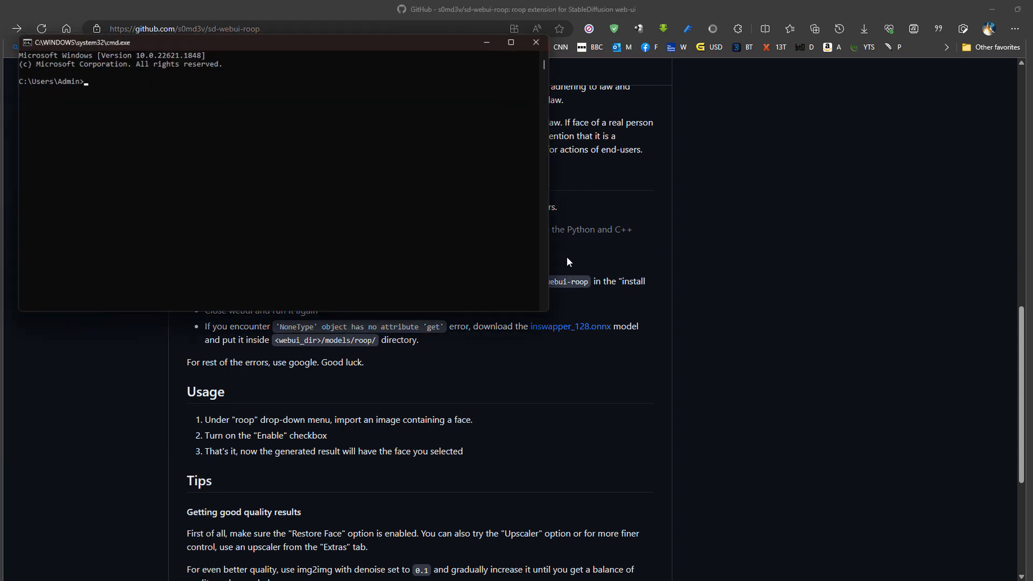
pyautogui.hotkey('ctrl', 'v')
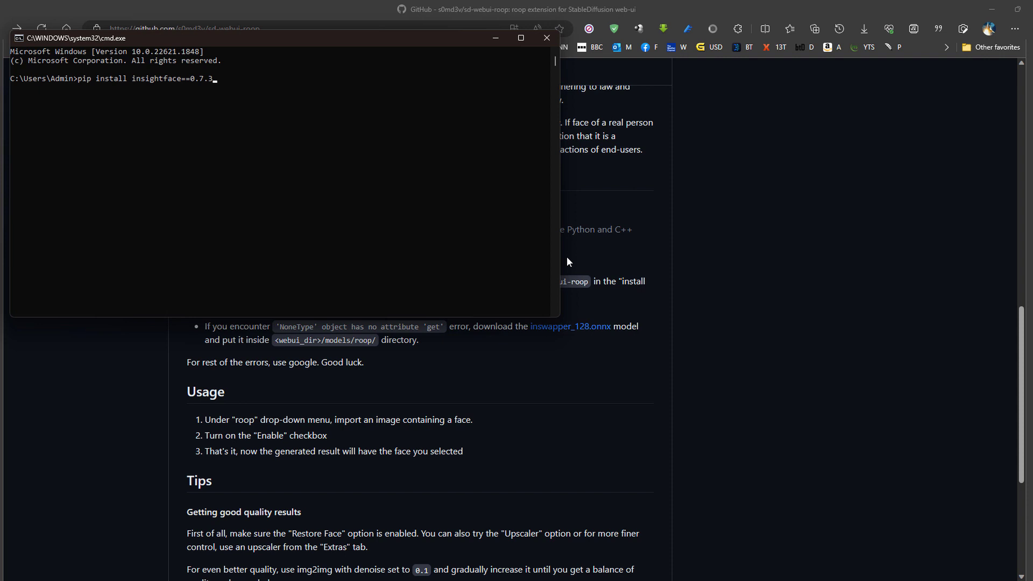
pyautogui.moveTo(365, 45); pyautogui.dragTo(494, 110)
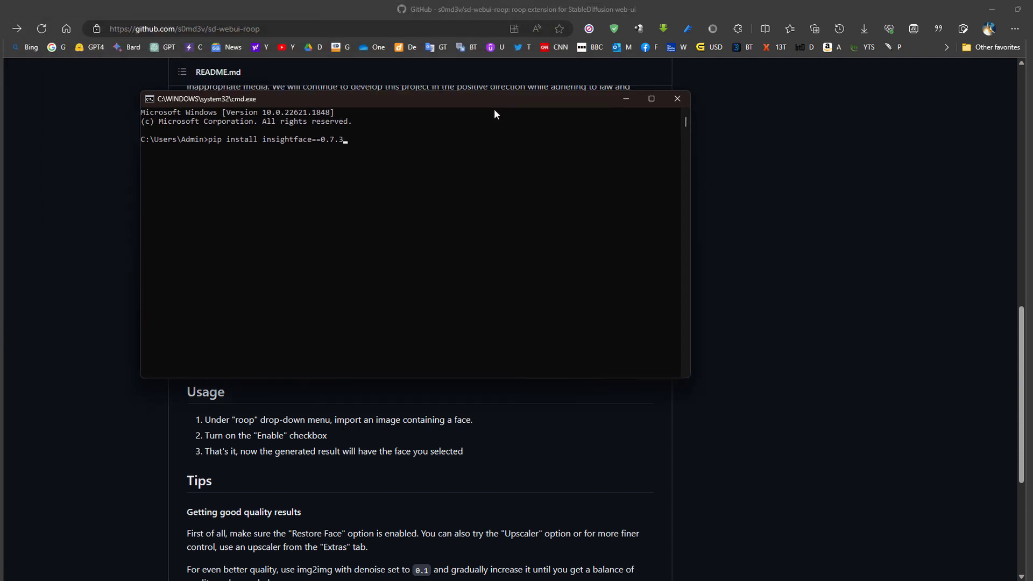
pyautogui.click(673, 102)
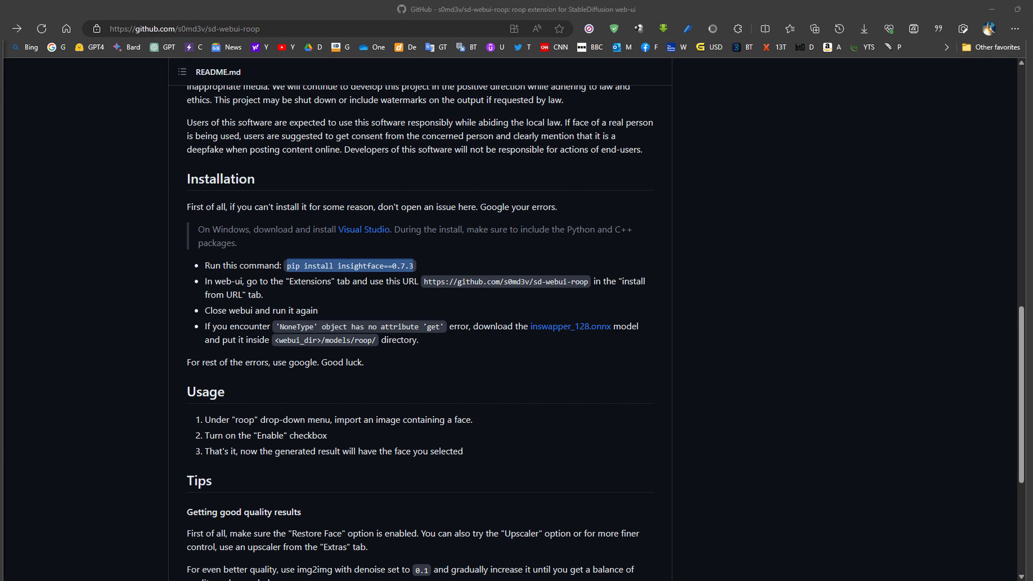
# Switch to the Stable Diffusion web UI, load the list of available extensions and search it for roop.
pyautogui.hotkey('ctrl', 'Tab')
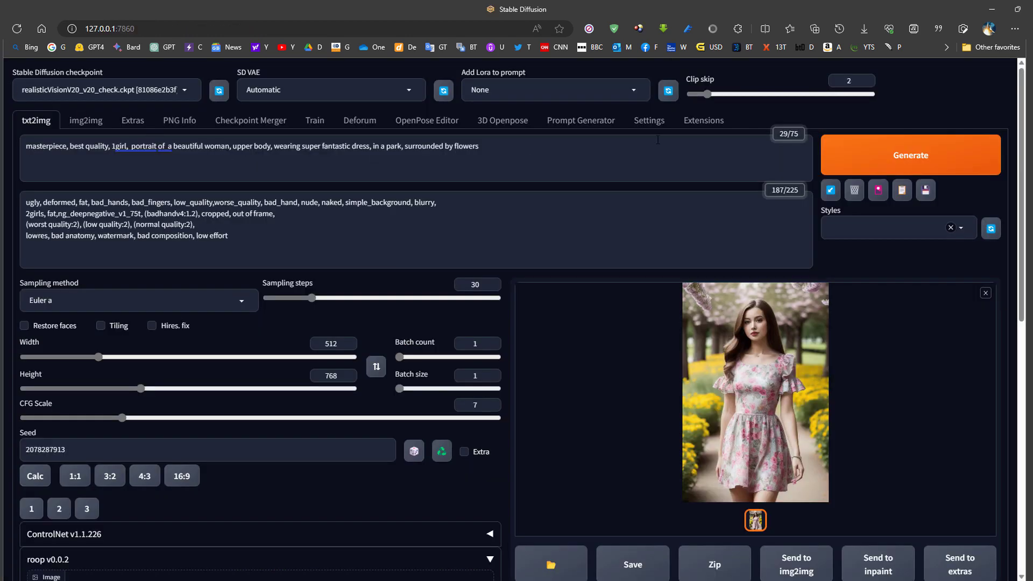
pyautogui.click(700, 120)
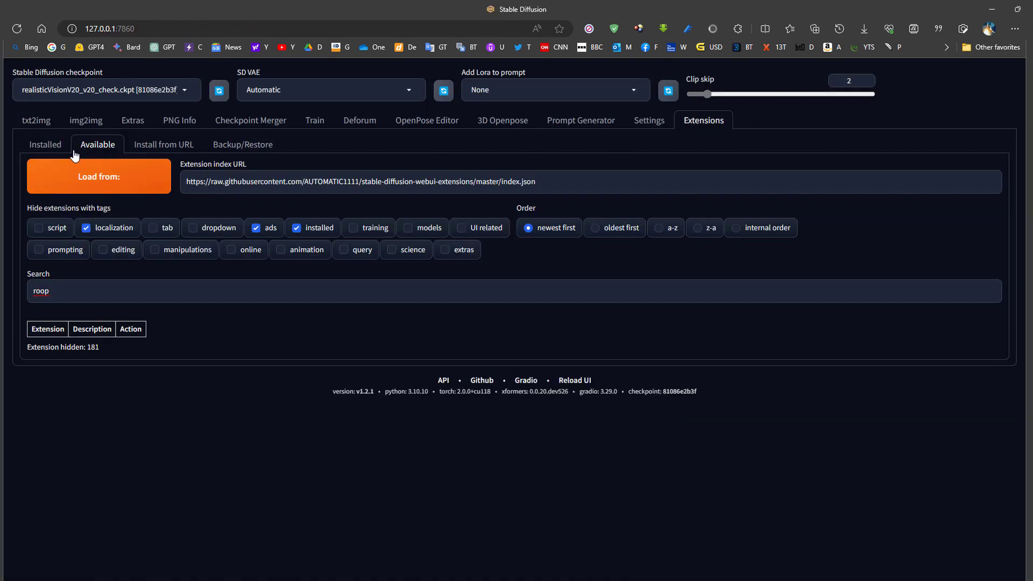
pyautogui.click(46, 146)
pyautogui.click(97, 145)
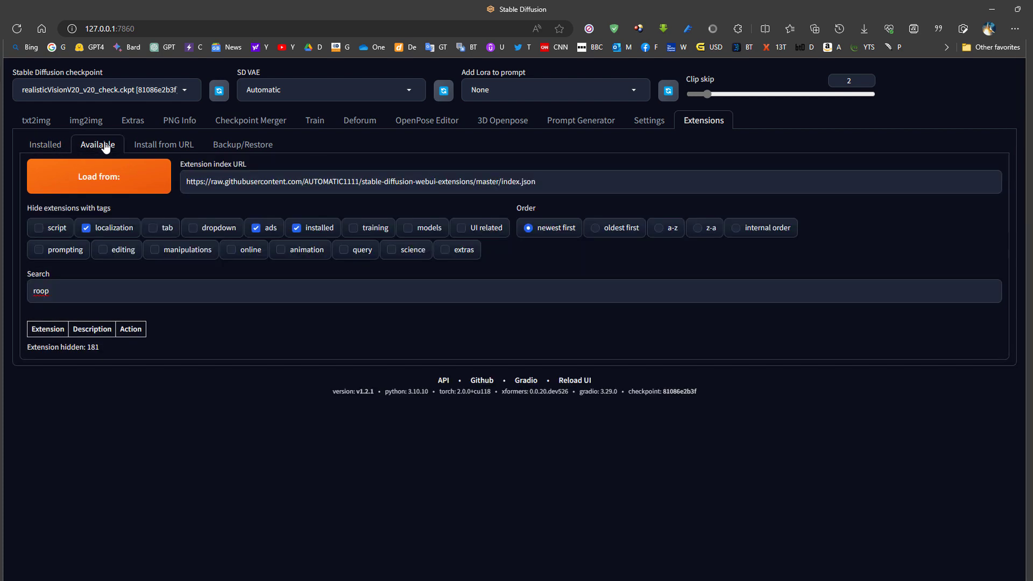
pyautogui.click(107, 179)
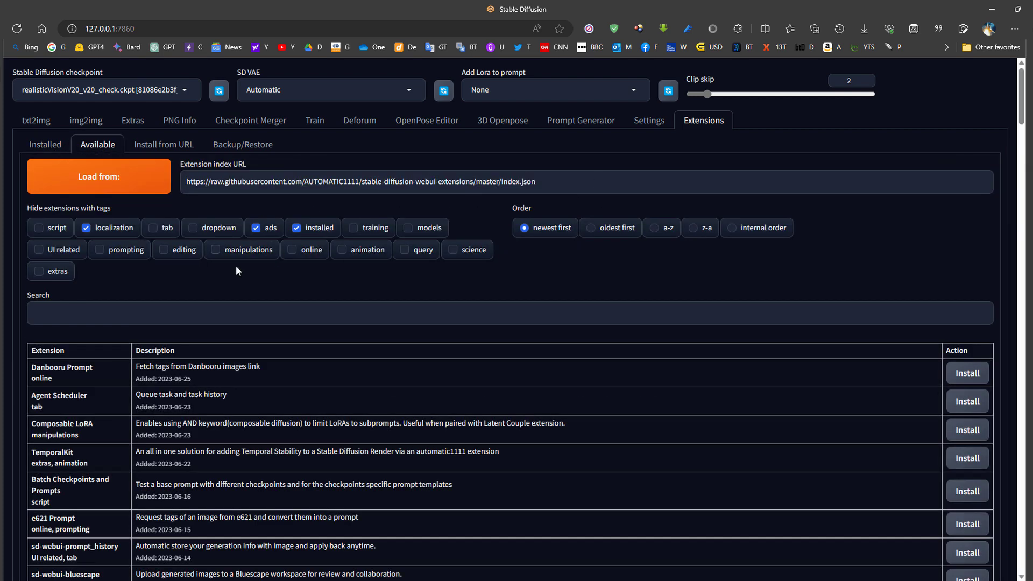
pyautogui.click(89, 317)
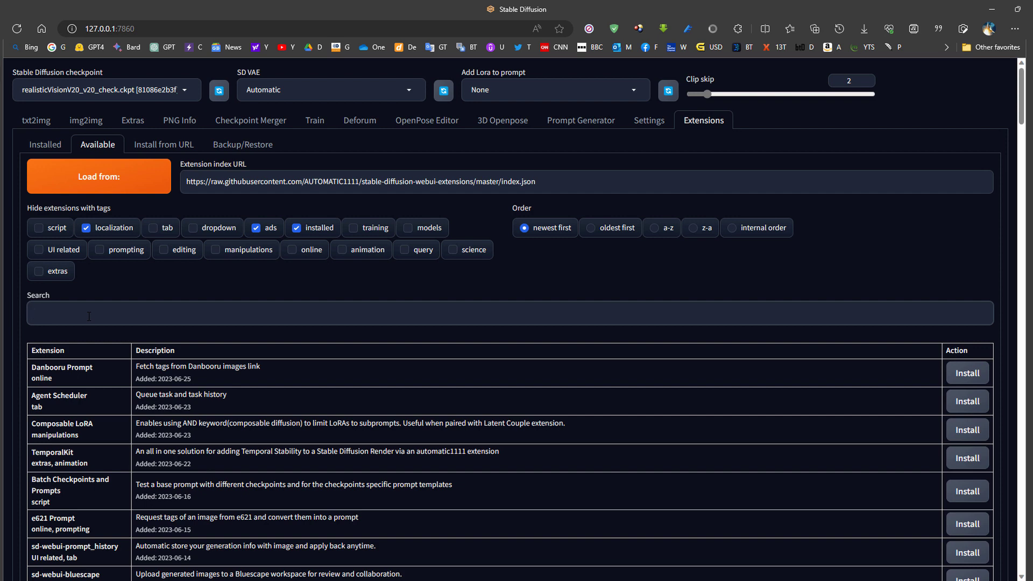
pyautogui.write('roop')
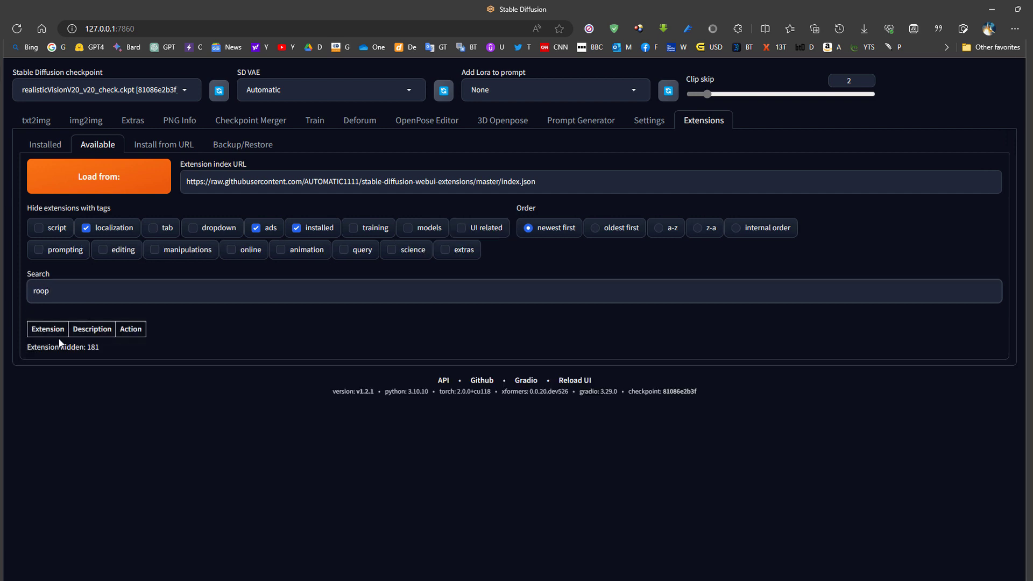
# Clear the extension search and return to the txt2img page.
pyautogui.press('BackSpace')
pyautogui.press('BackSpace')
pyautogui.press('BackSpace')
pyautogui.press('BackSpace')
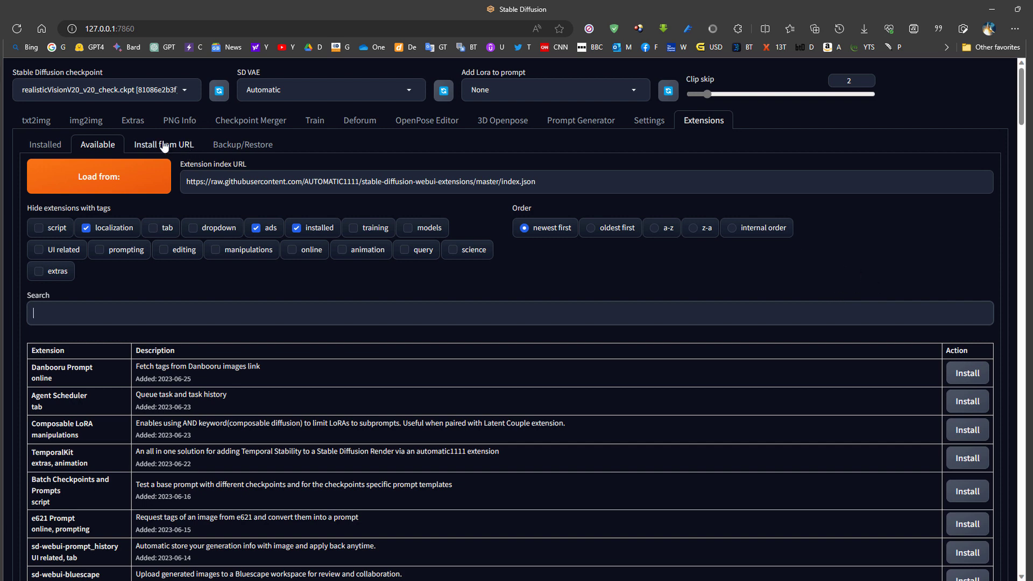
pyautogui.click(694, 310)
pyautogui.click(36, 120)
# Check the roop requirements installation log in the automatic1111 console window, and go back to the web UI.
pyautogui.moveTo(790, 580)
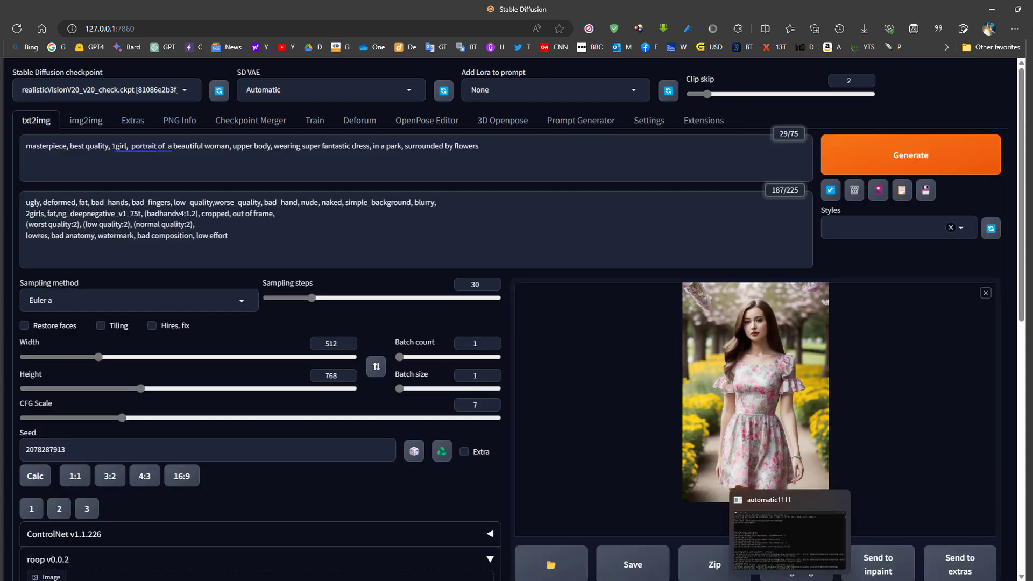
pyautogui.click(791, 532)
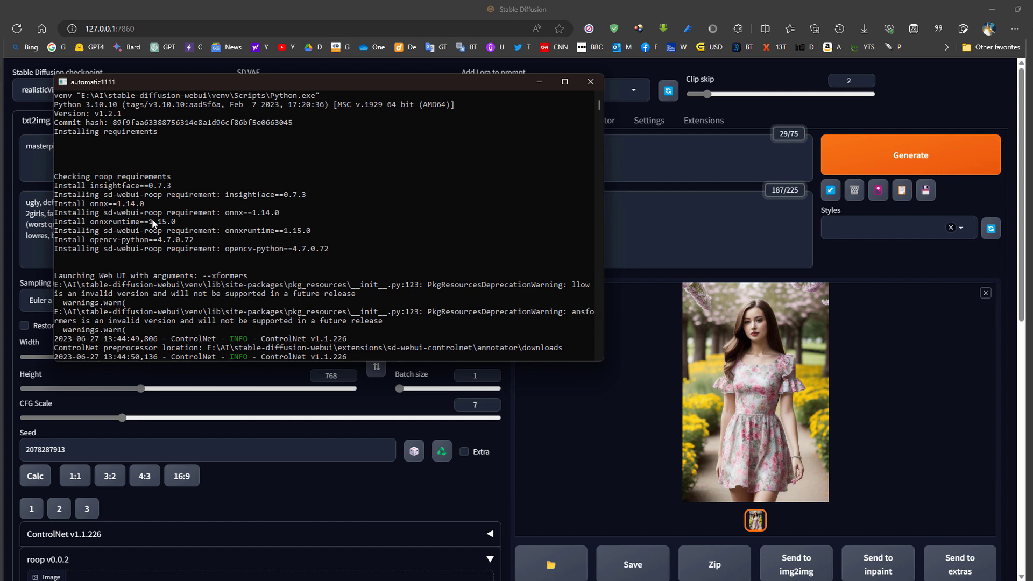
pyautogui.click(187, 9)
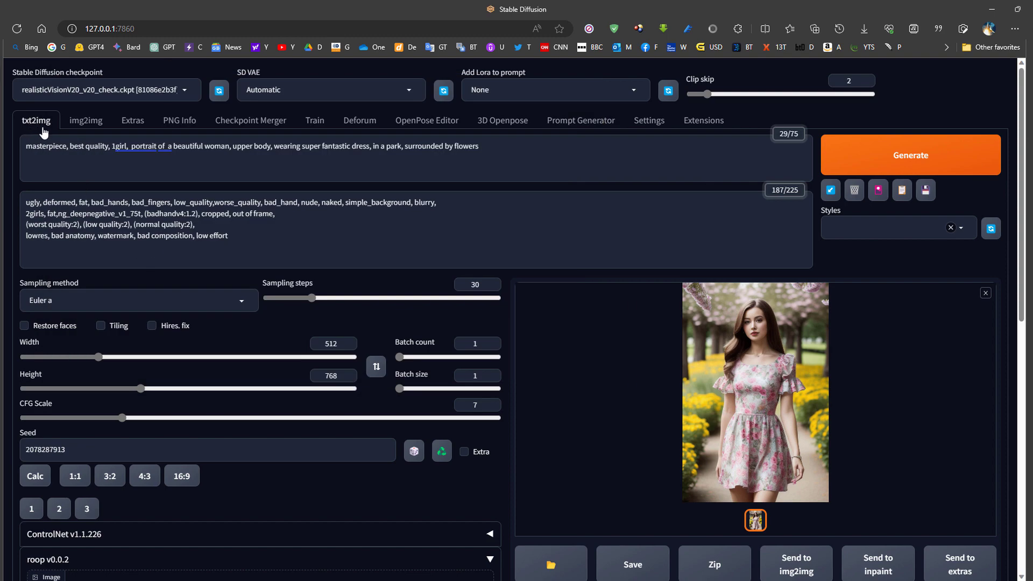
# Collapse and expand the roop v0.0.2 section on the txt2img page to examine its image upload and face options.
pyautogui.scroll(-4, 71, 143)
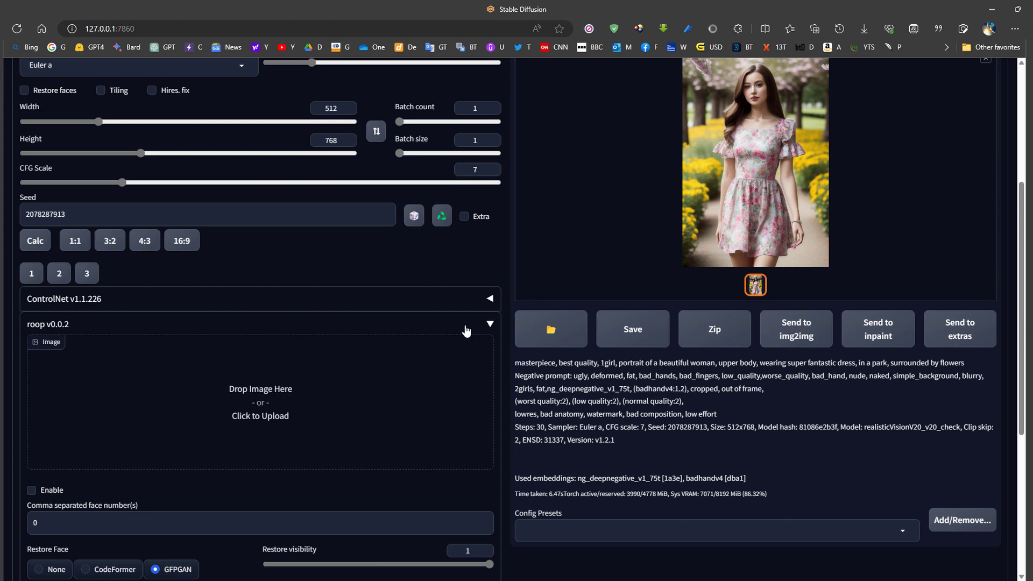
pyautogui.click(485, 326)
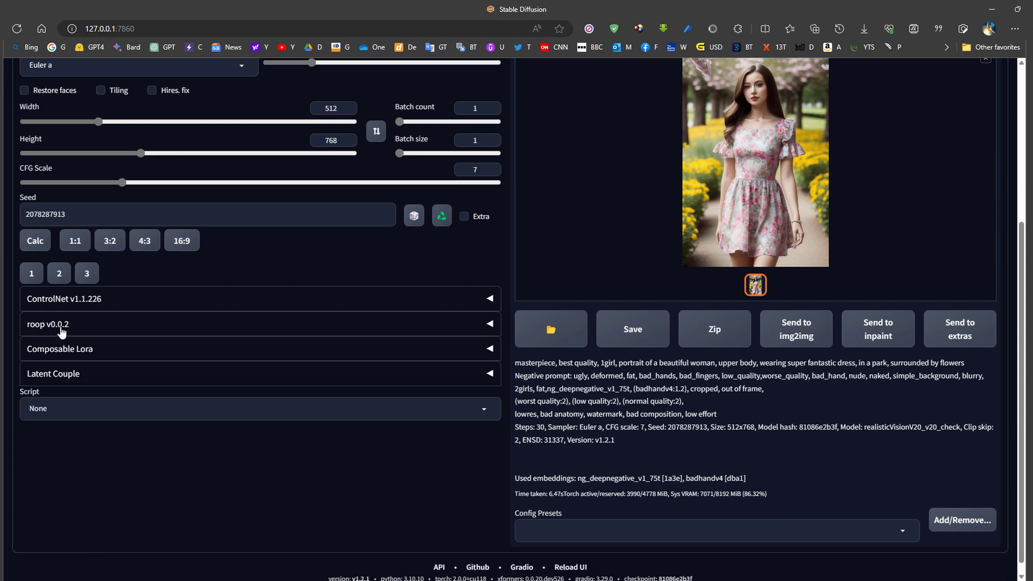
pyautogui.click(63, 325)
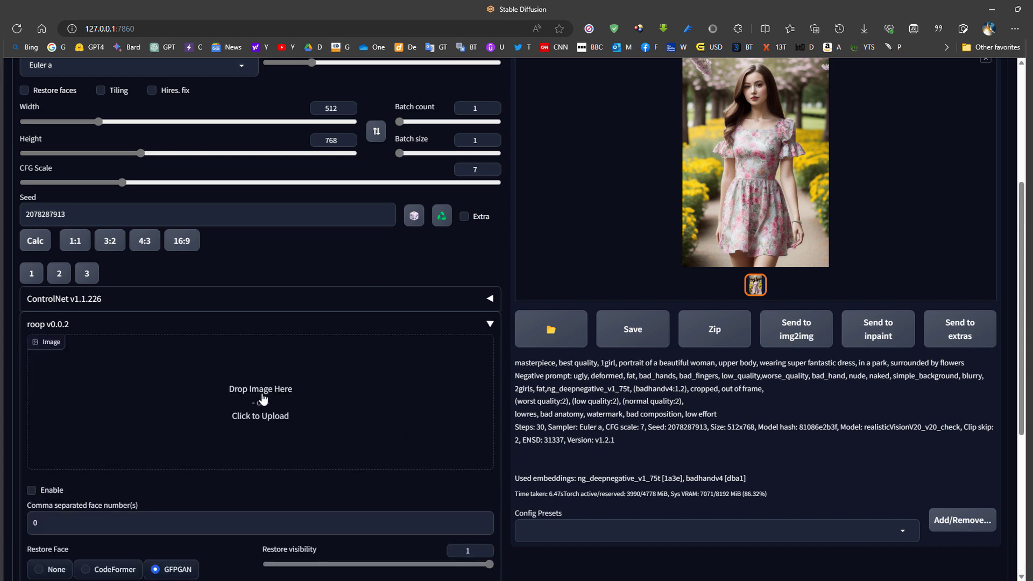
pyautogui.click(491, 326)
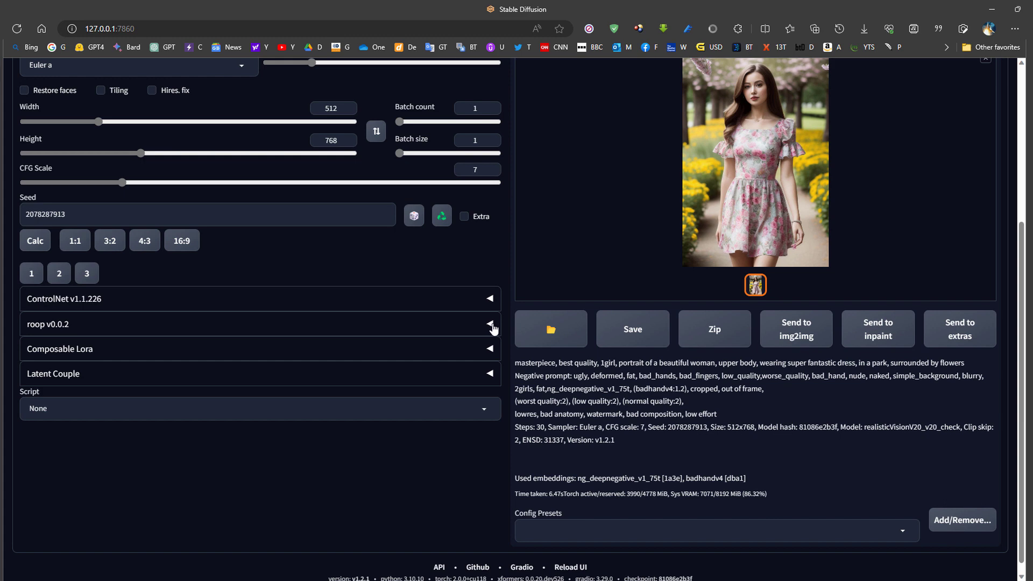
pyautogui.scroll(3, 491, 326)
pyautogui.scroll(-2, 496, 321)
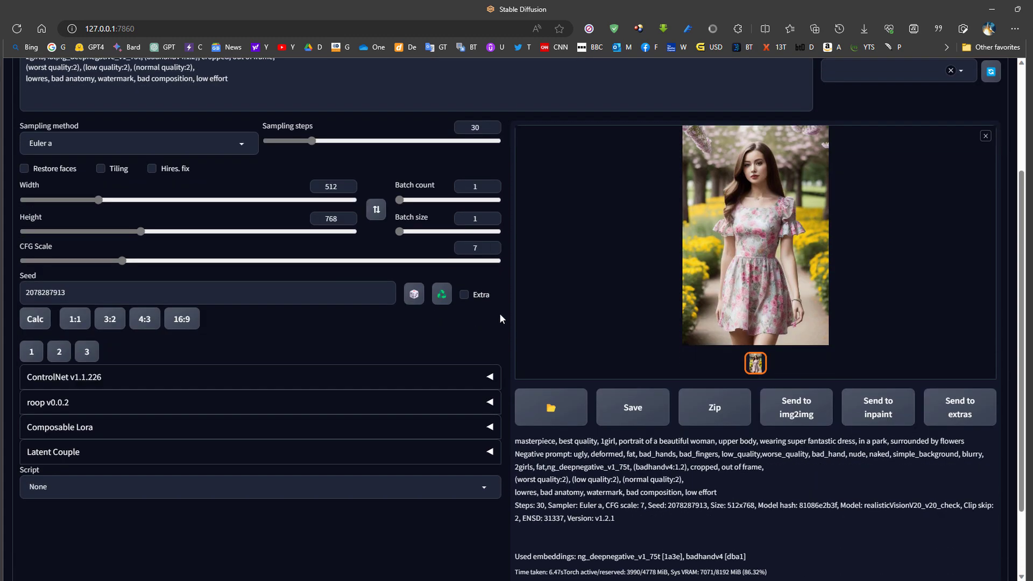
pyautogui.click(490, 402)
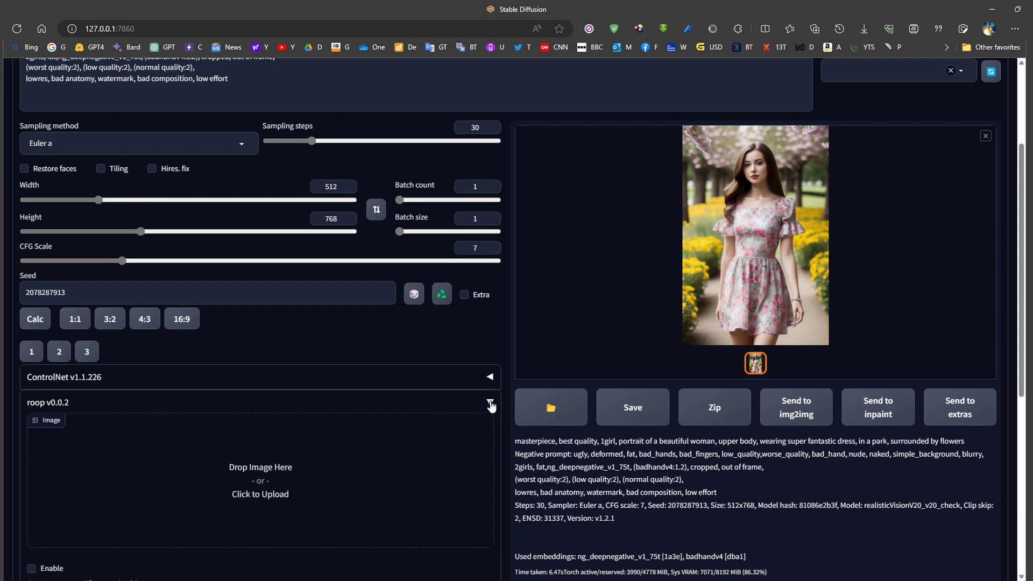
pyautogui.scroll(3, 753, 349)
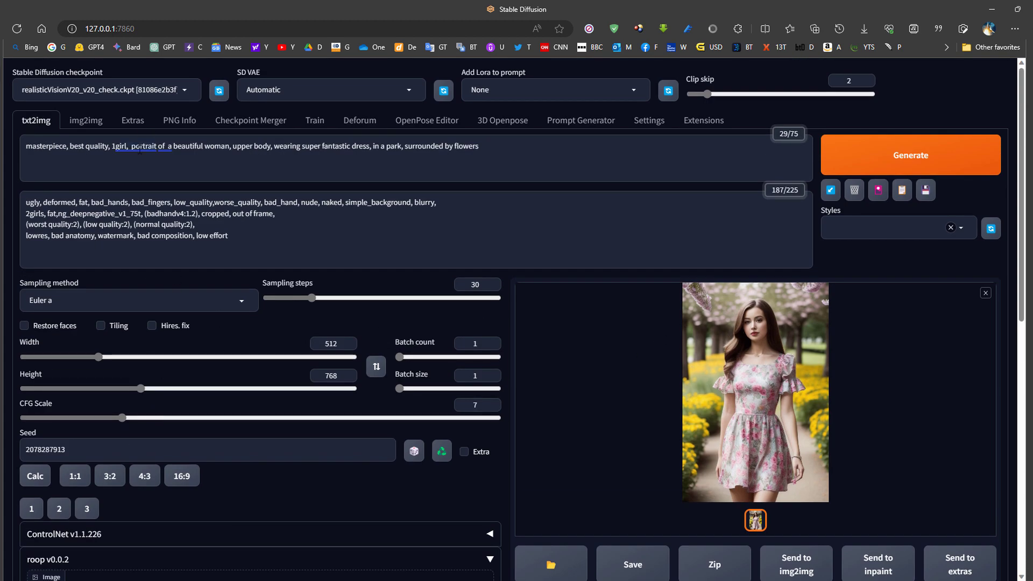
# View the img2img page with its image upload area, and return to the txt2img page.
pyautogui.click(86, 123)
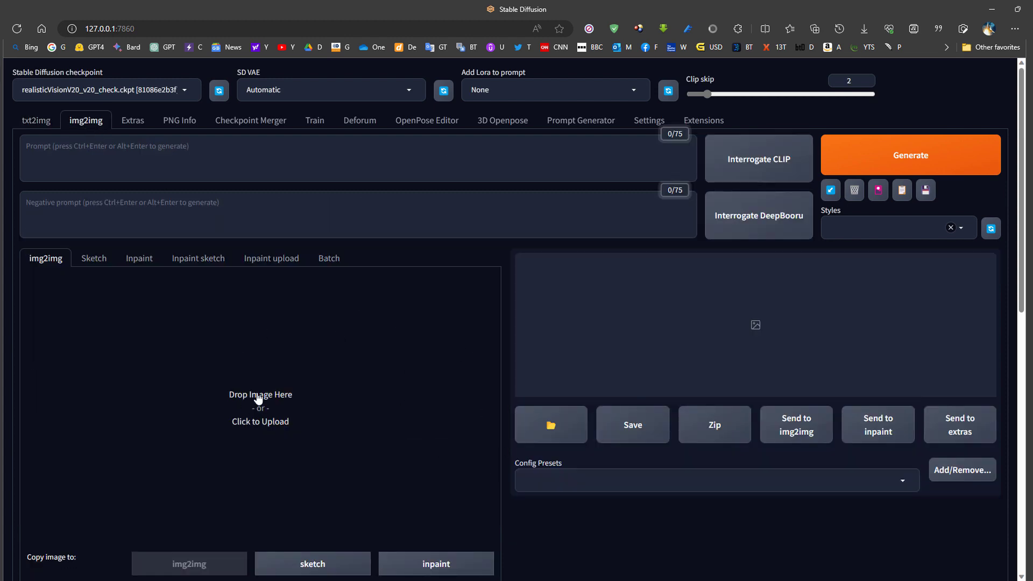
pyautogui.click(38, 122)
pyautogui.scroll(-1, 698, 351)
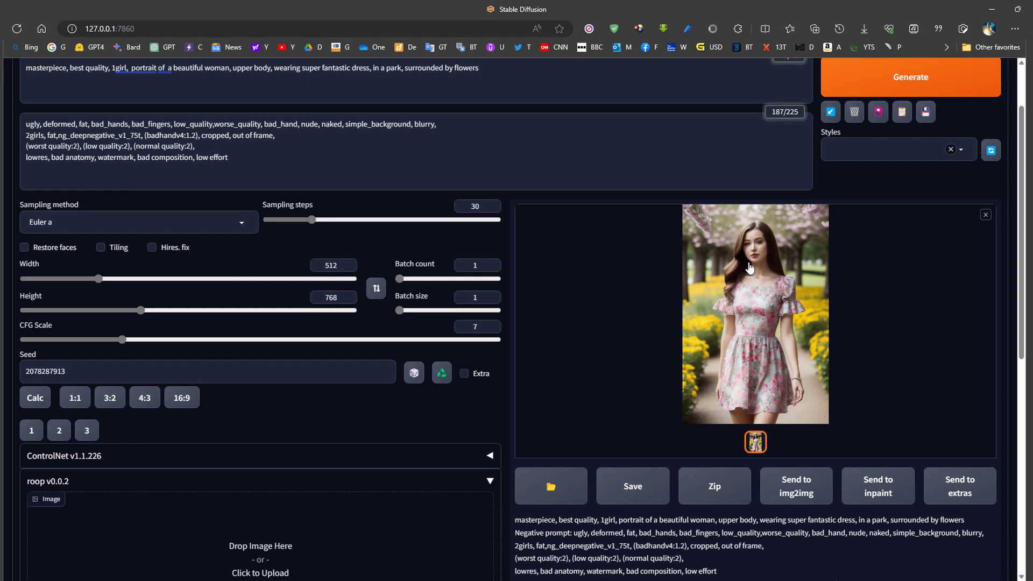
# Load R.jpeg from the roop faceswap folder as the source face image in the roop section.
pyautogui.scroll(-2, 695, 280)
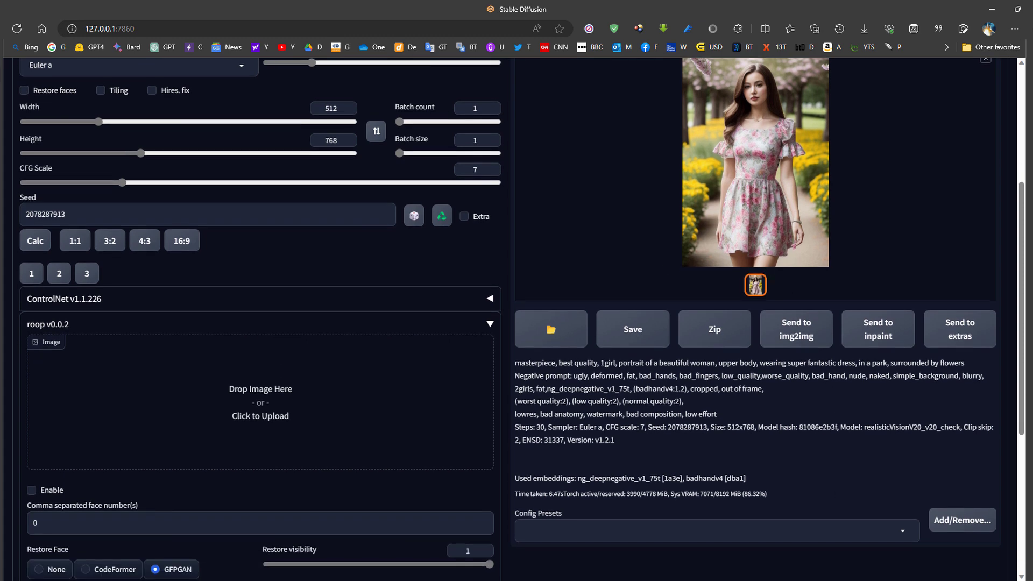
pyautogui.moveTo(815, 579)
pyautogui.click(756, 538)
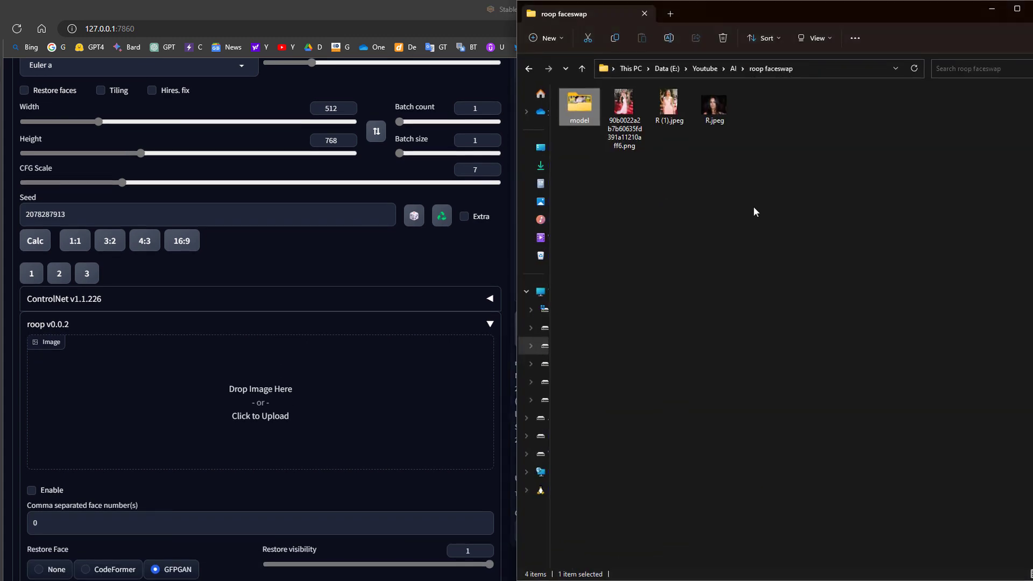
pyautogui.moveTo(714, 105); pyautogui.dragTo(263, 415)
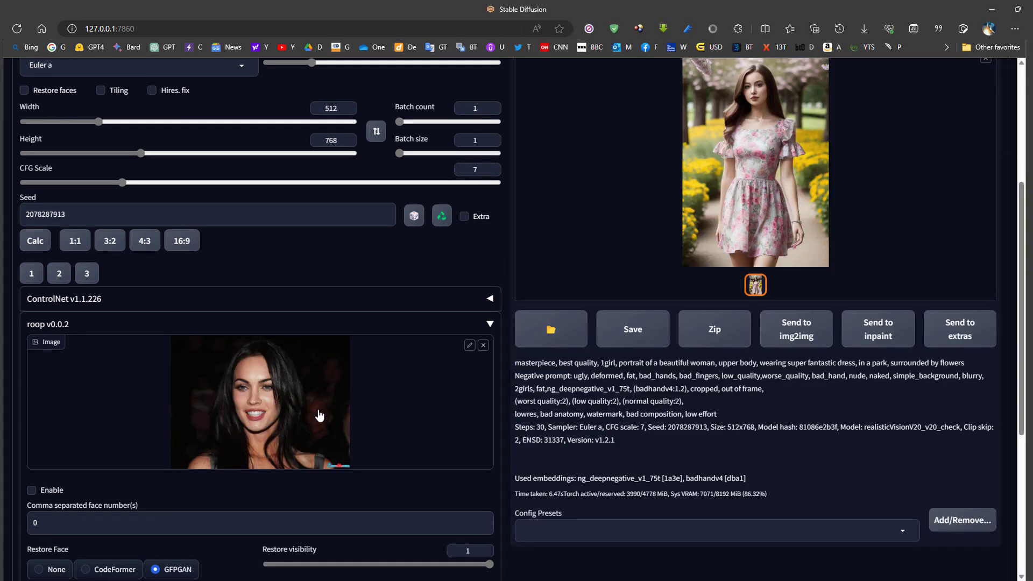
# Enable roop for the txt2img generation, with GFPGAN as the face restoration method.
pyautogui.scroll(3, 313, 409)
pyautogui.scroll(-6, 285, 405)
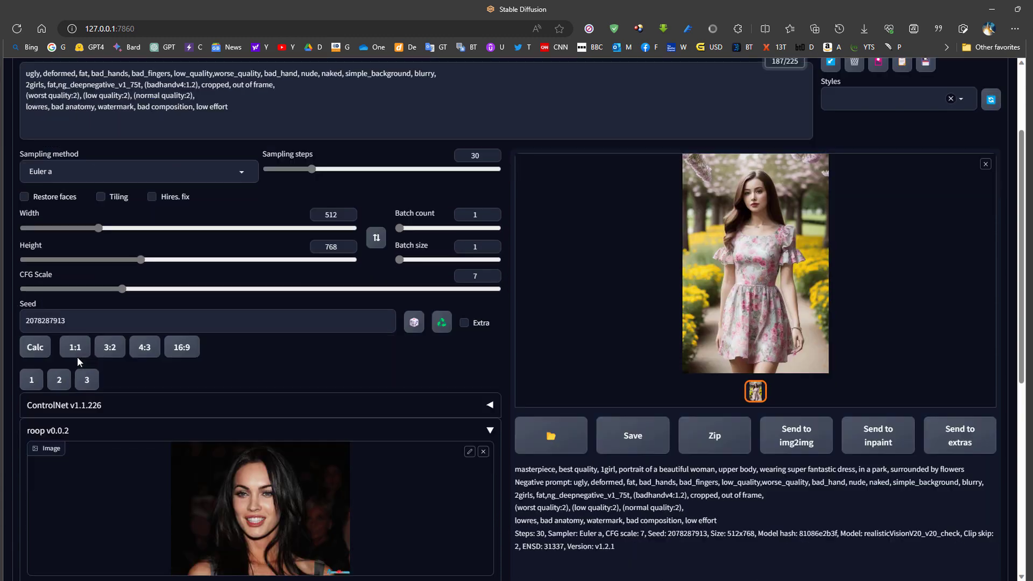
pyautogui.click(32, 333)
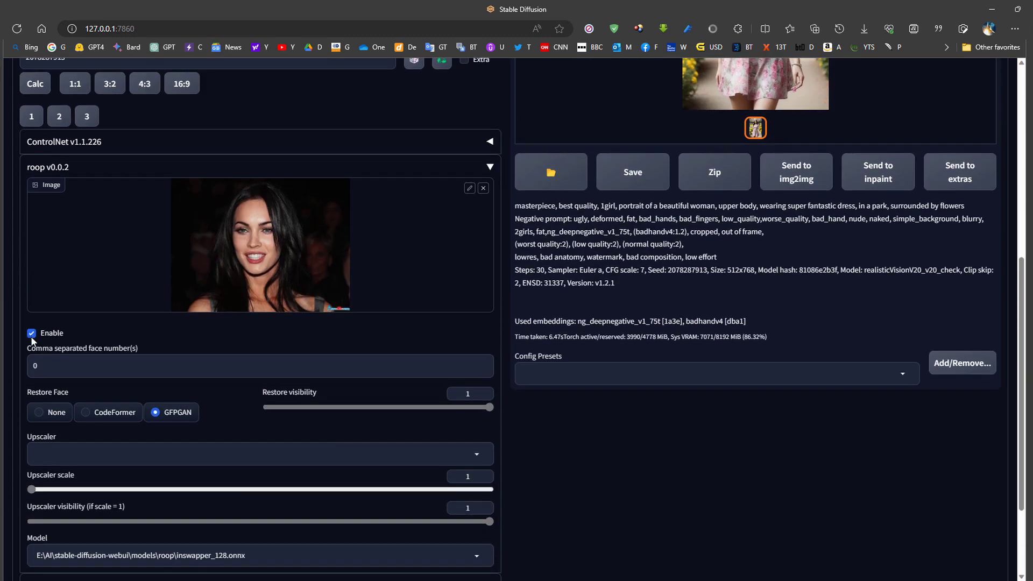
pyautogui.click(104, 417)
pyautogui.click(169, 420)
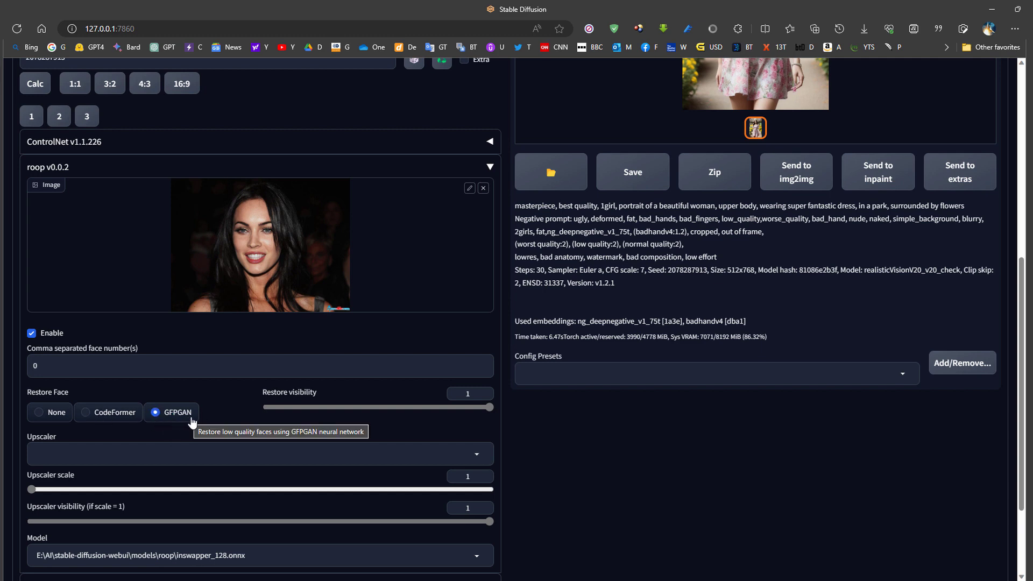
# Examine the upscaler choices and the upscaler scale setting in the roop section without changing them.
pyautogui.scroll(6, 320, 431)
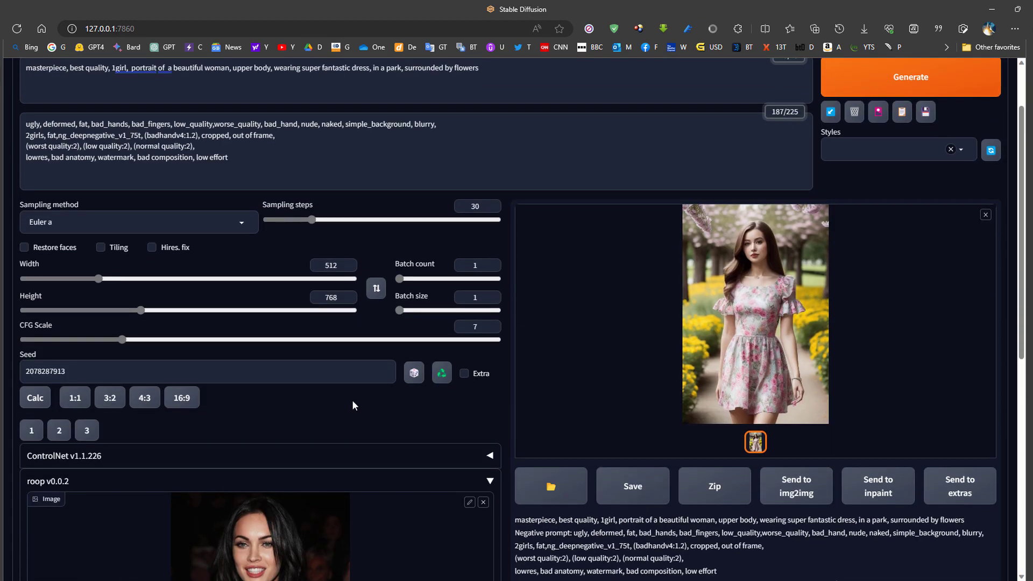
pyautogui.scroll(-7, 352, 400)
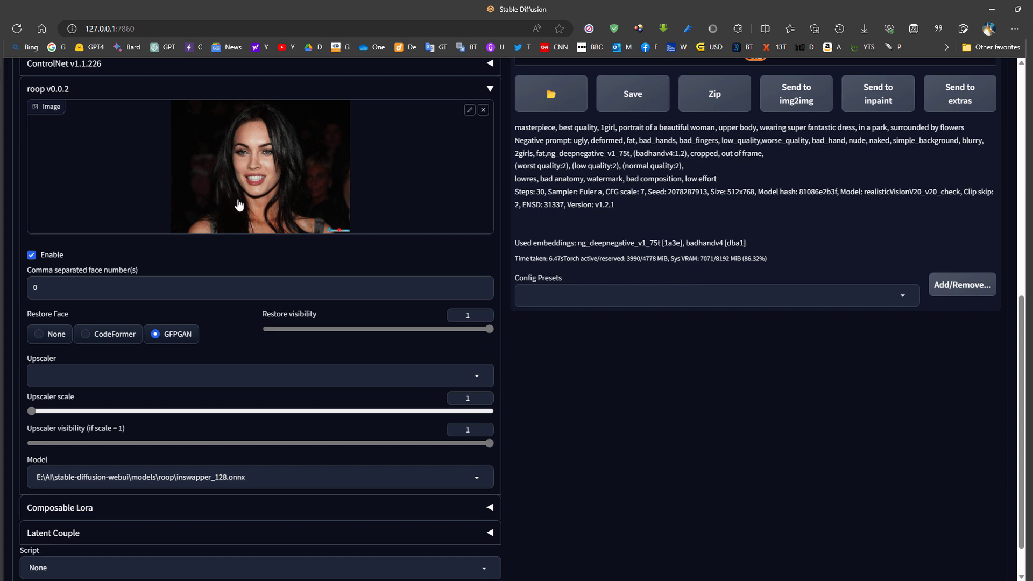
pyautogui.click(54, 373)
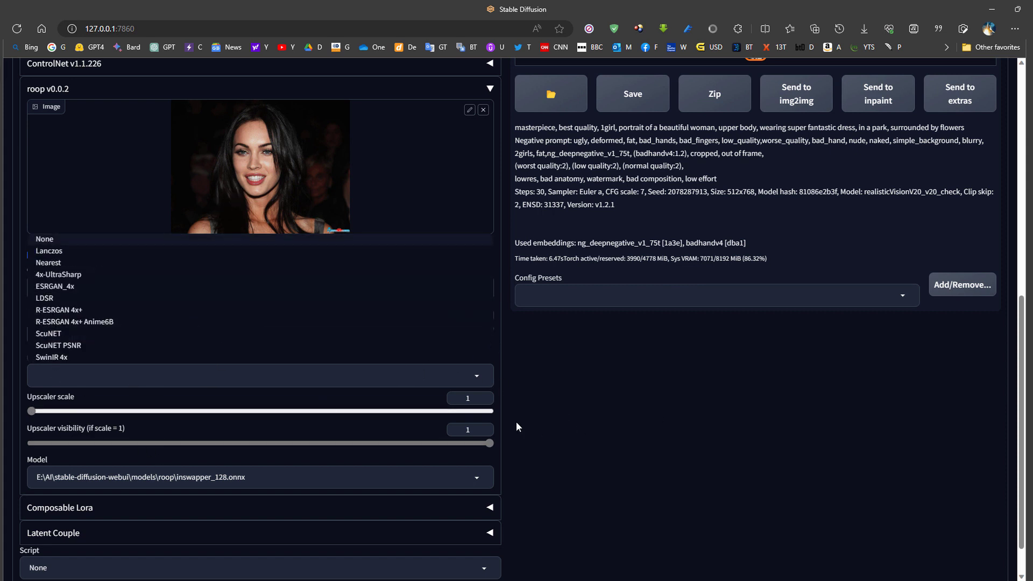
pyautogui.click(646, 449)
pyautogui.moveTo(31, 413)
pyautogui.mouseDown()
pyautogui.moveTo(43, 411)
pyautogui.moveTo(25, 411)
pyautogui.mouseUp()
# Generate the txt2img image again with the roop face swap applied.
pyautogui.scroll(5, 546, 386)
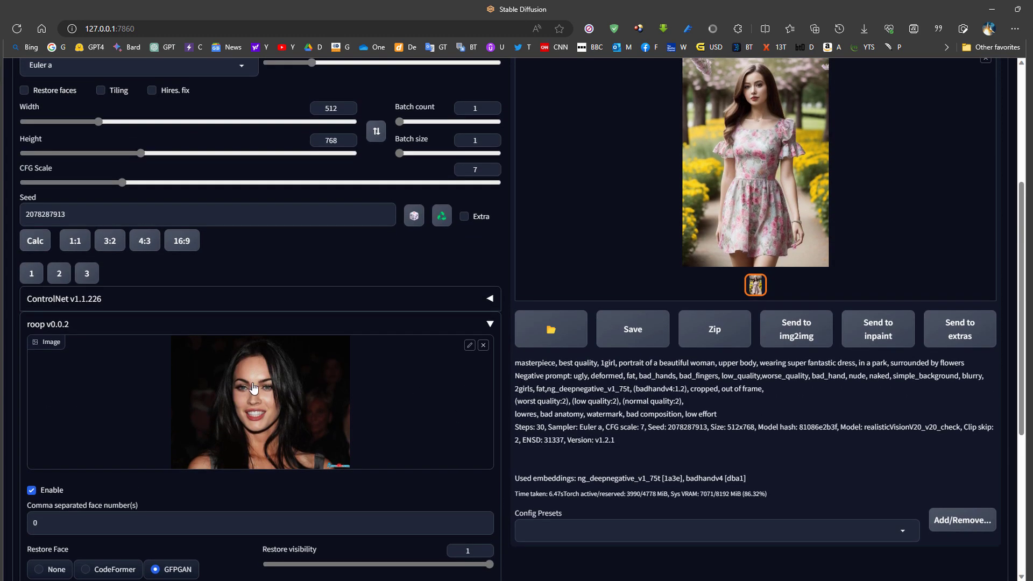
pyautogui.scroll(3, 564, 432)
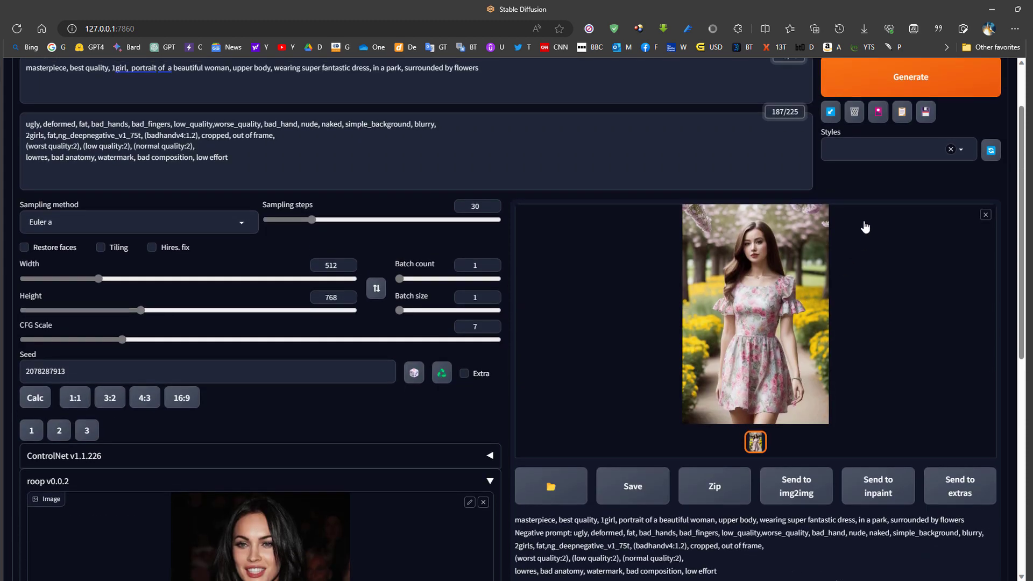
pyautogui.hotkey('ctrl', 'Return')
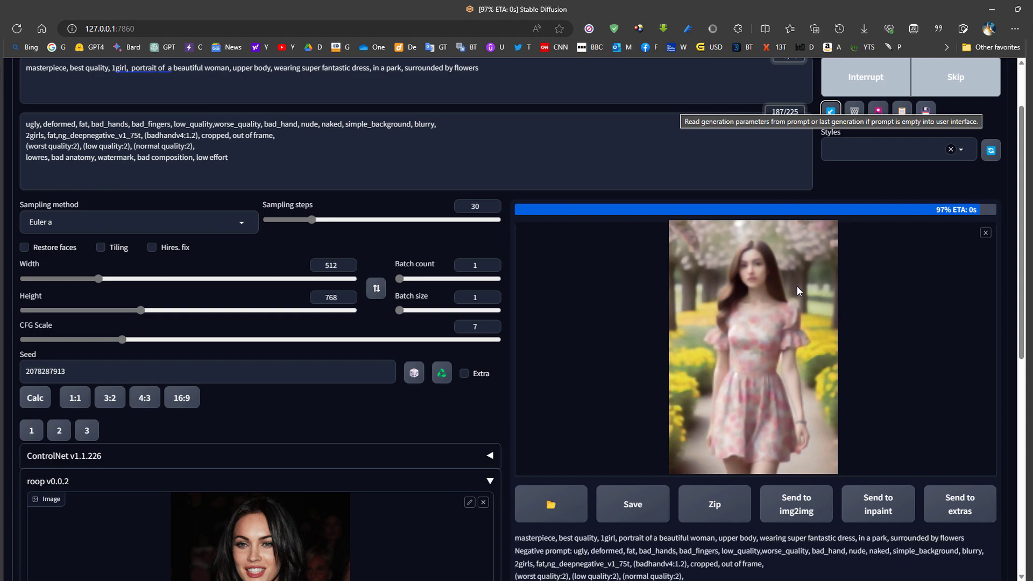
# Enlarge the generated image to compare its swapped face with the roop source photo, and close the enlarged view.
pyautogui.scroll(-3, 405, 261)
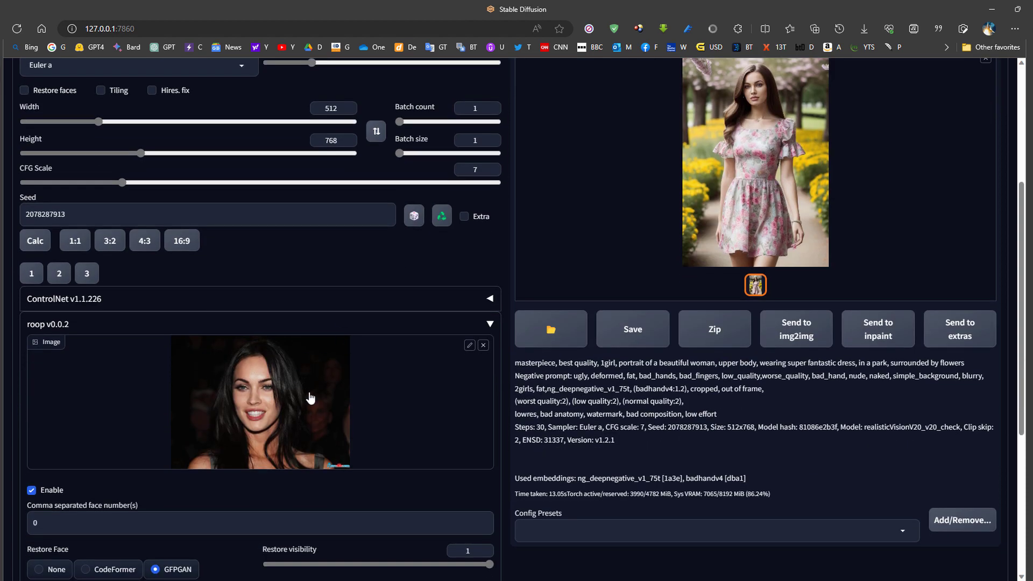
pyautogui.scroll(3, 307, 397)
pyautogui.click(706, 231)
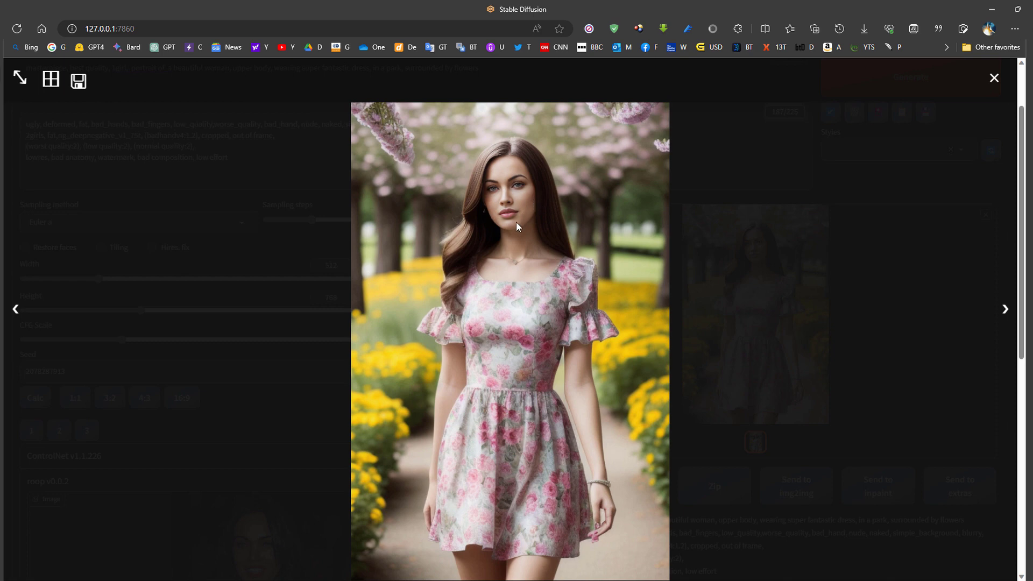
pyautogui.click(551, 241)
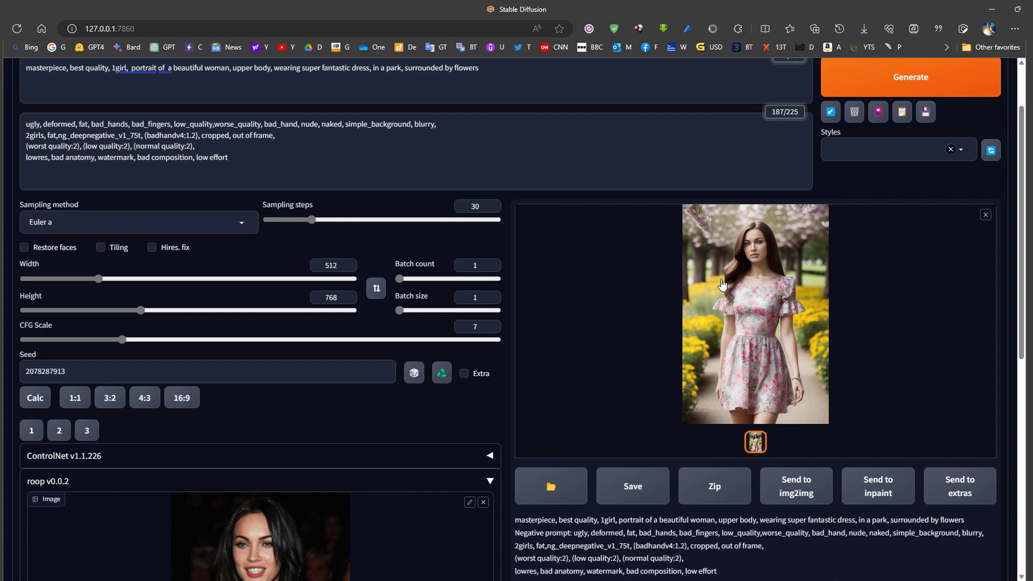
pyautogui.scroll(-1, 723, 285)
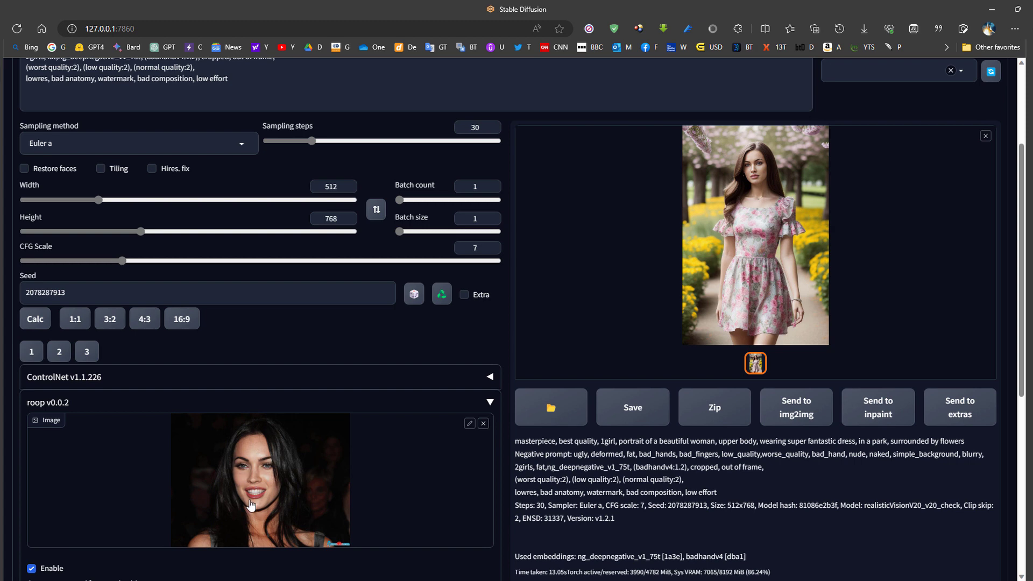
pyautogui.click(774, 188)
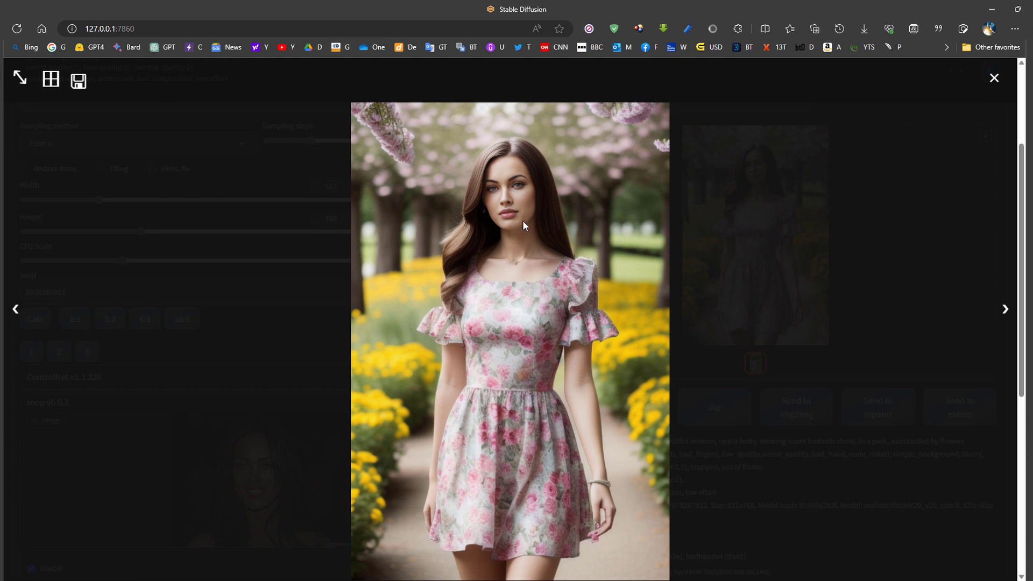
pyautogui.click(651, 238)
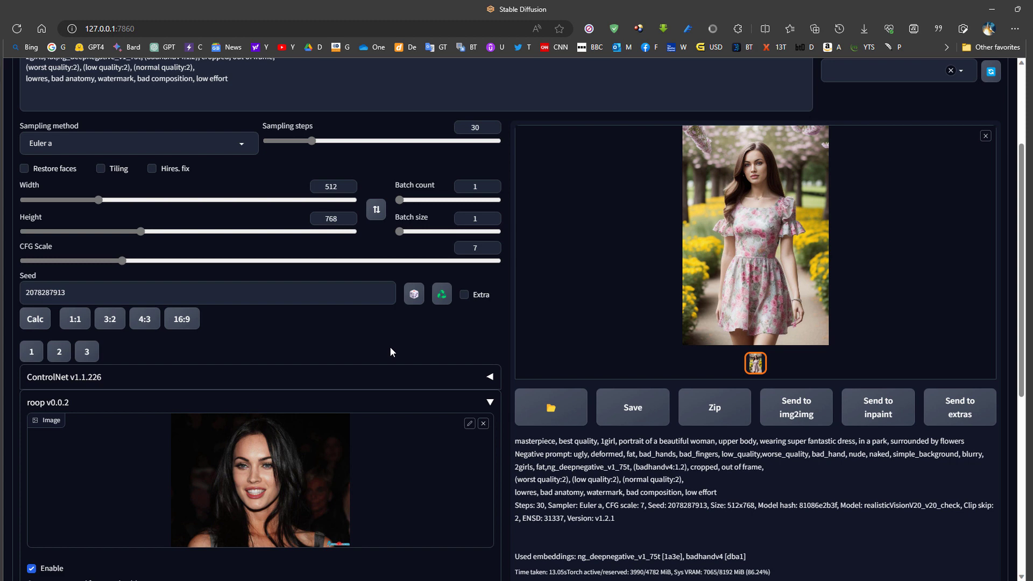
# Review the positive prompt alongside the generated image and the roop settings on the txt2img page.
pyautogui.scroll(3, 389, 346)
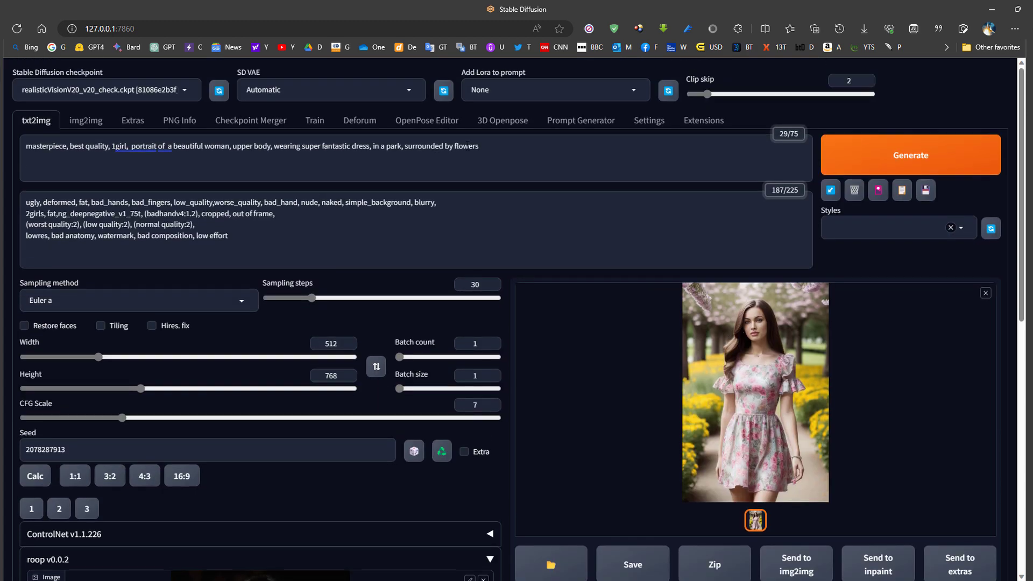
pyautogui.moveTo(479, 146); pyautogui.dragTo(26, 146)
pyautogui.click(259, 168)
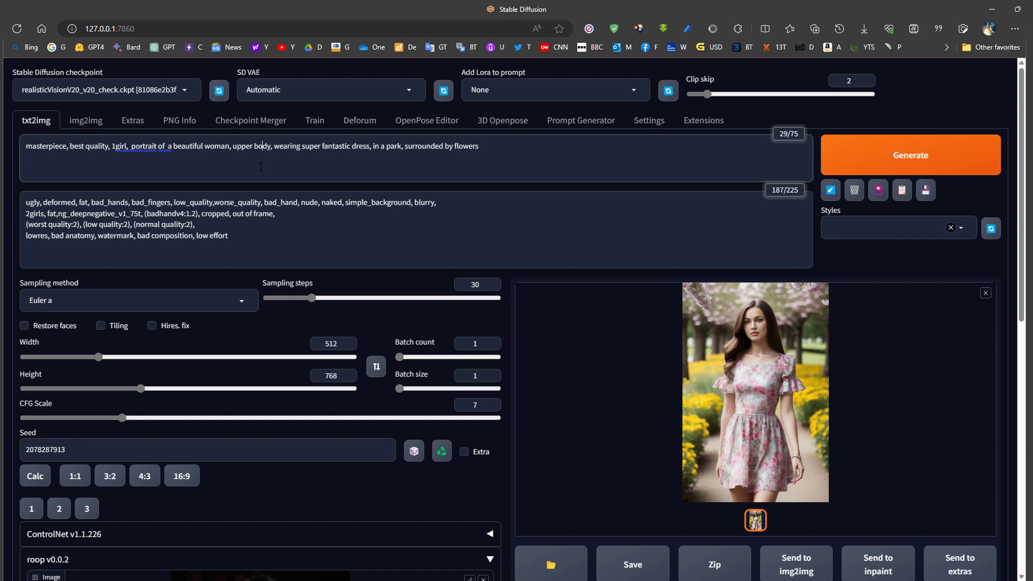
pyautogui.scroll(-5, 312, 241)
pyautogui.scroll(1, 405, 232)
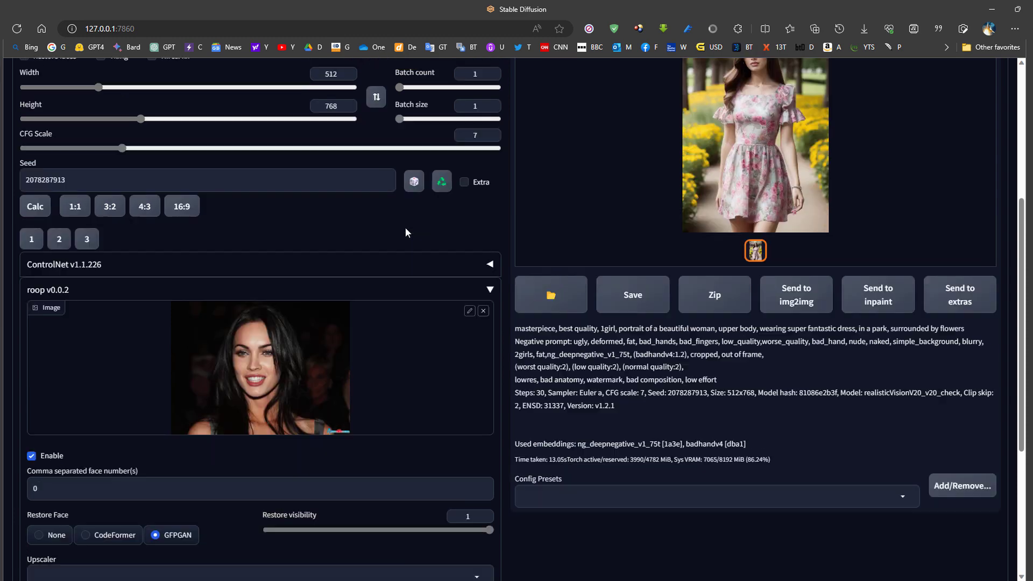
pyautogui.scroll(5, 415, 253)
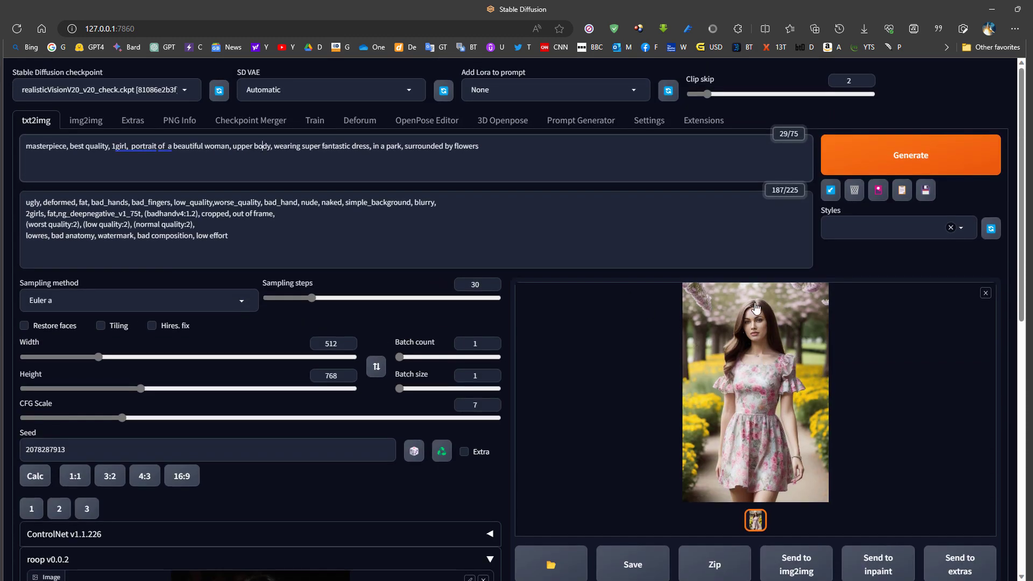
pyautogui.scroll(-3, 753, 331)
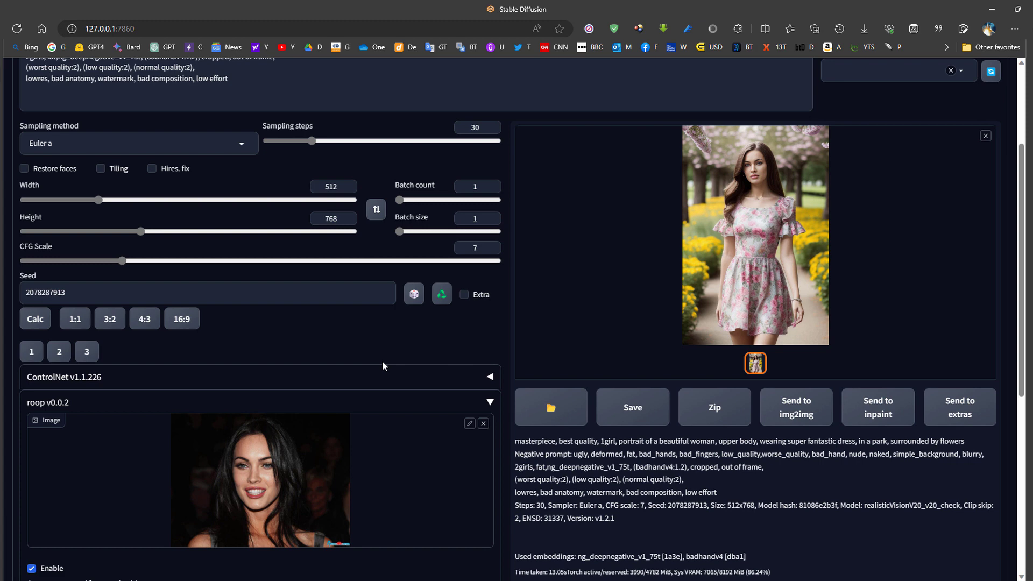
pyautogui.scroll(3, 383, 362)
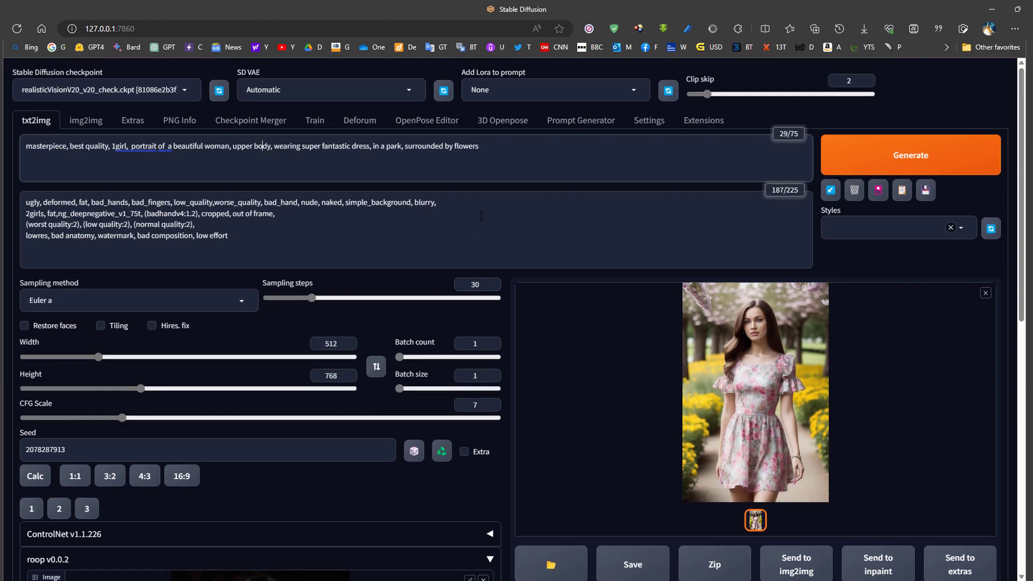
pyautogui.moveTo(510, 152); pyautogui.dragTo(23, 148)
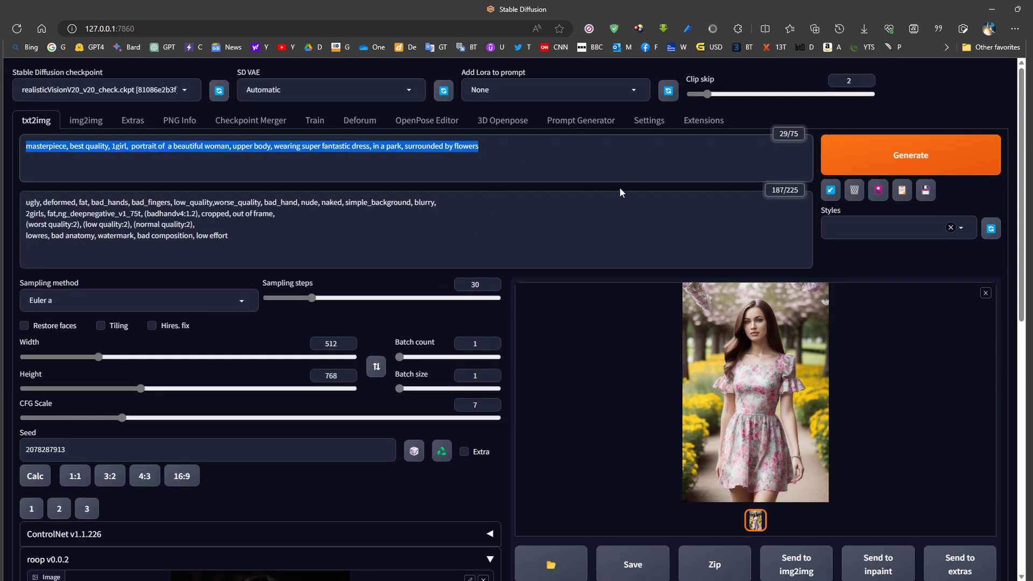
pyautogui.click(538, 152)
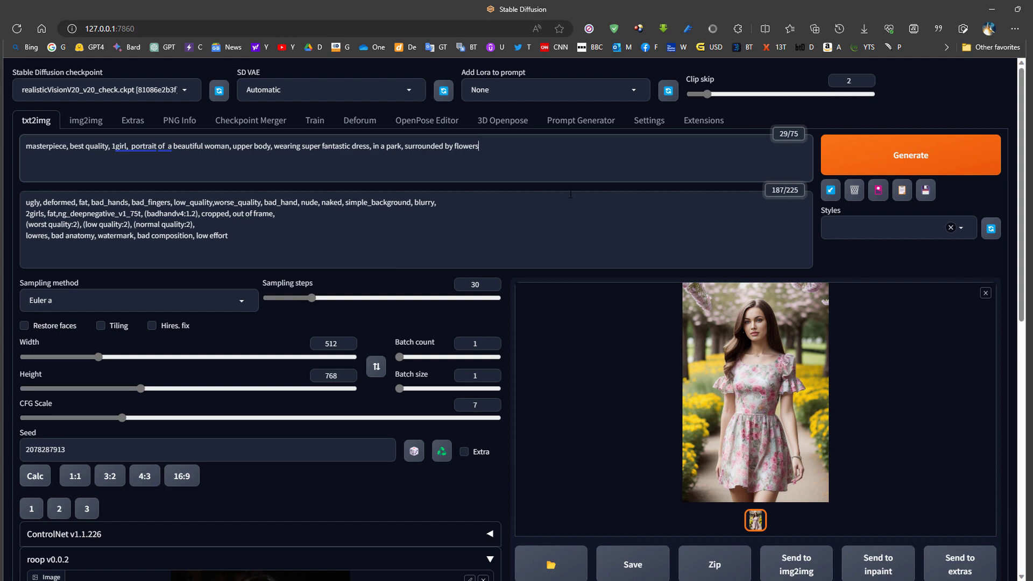
pyautogui.scroll(-3, 570, 194)
pyautogui.scroll(3, 782, 387)
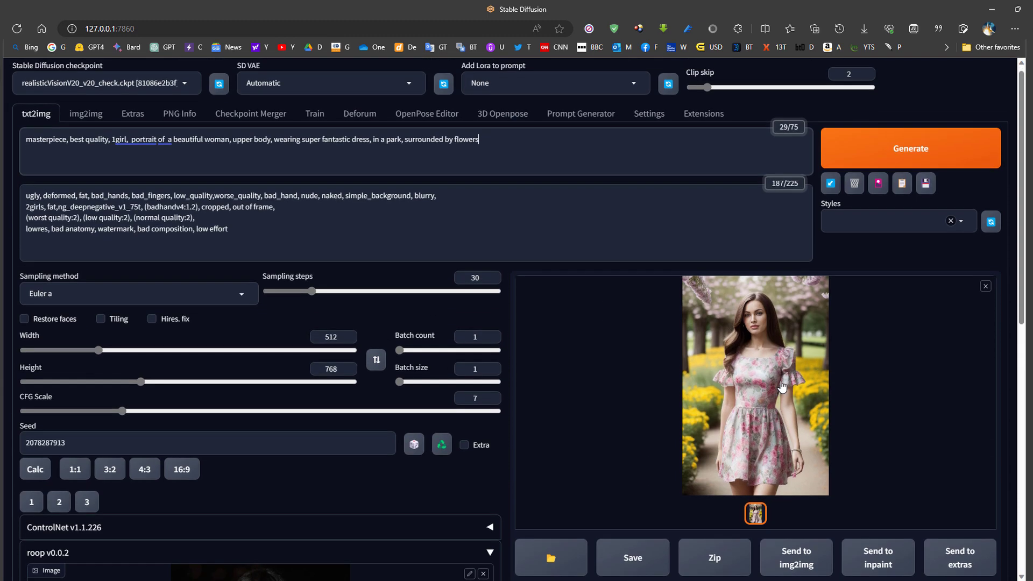
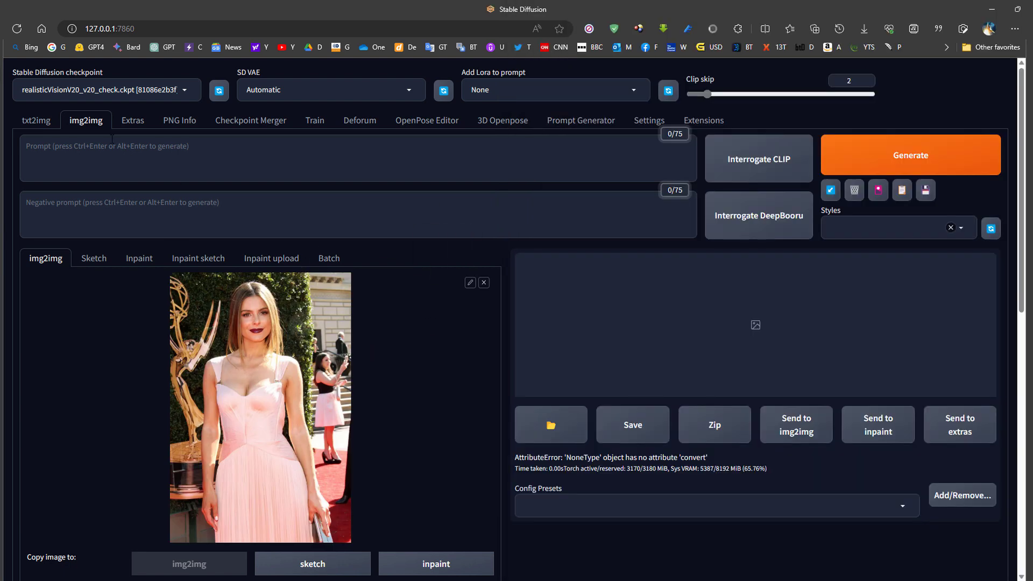
# Create a text prompt from the uploaded red-carpet photo on the img2img page using CLIP interrogation.
pyautogui.click(755, 169)
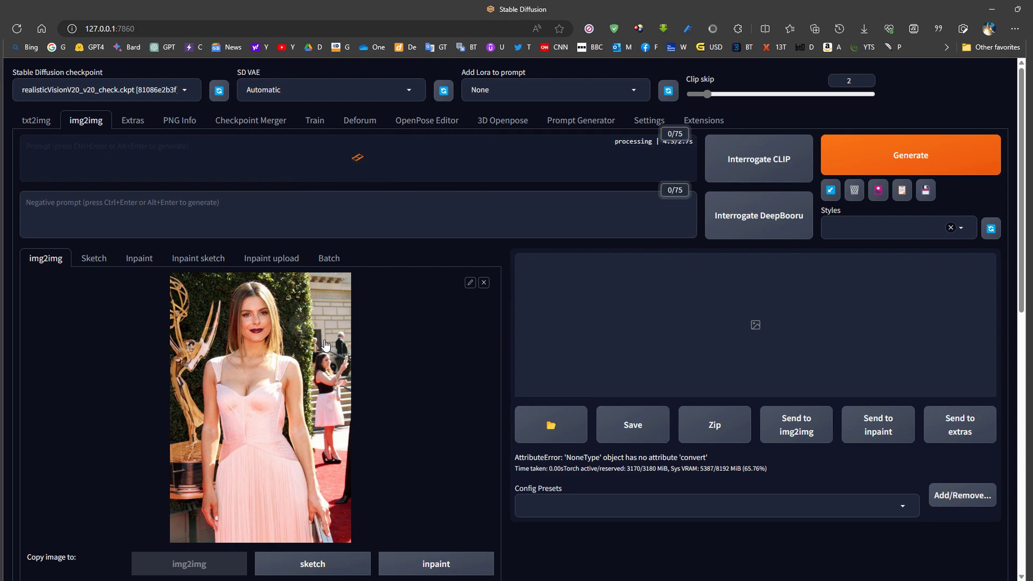
# Expand the img2img roop v0.0.2 section and load R.jpeg from the roop faceswap folder as its source face image.
pyautogui.scroll(-4, 325, 346)
pyautogui.scroll(-6, 351, 342)
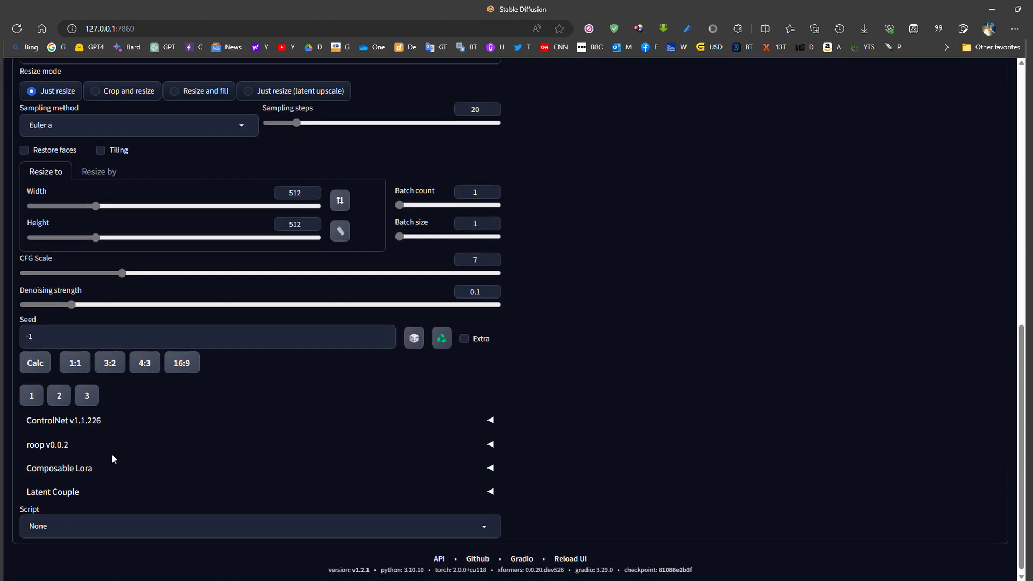
pyautogui.click(63, 455)
pyautogui.moveTo(812, 547)
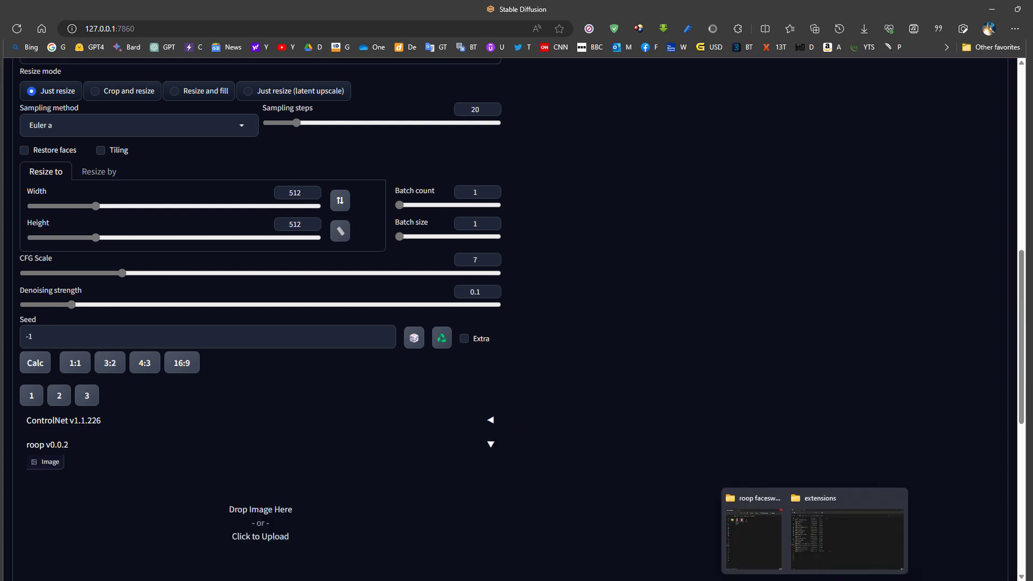
pyautogui.click(766, 545)
pyautogui.moveTo(715, 106); pyautogui.dragTo(269, 548)
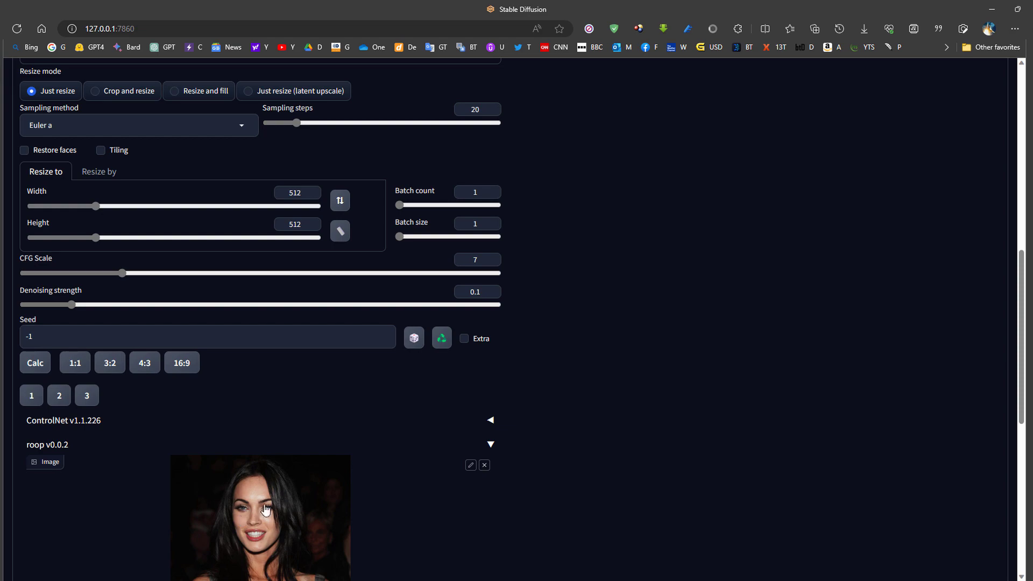
pyautogui.scroll(-3, 266, 512)
pyautogui.scroll(12, 250, 345)
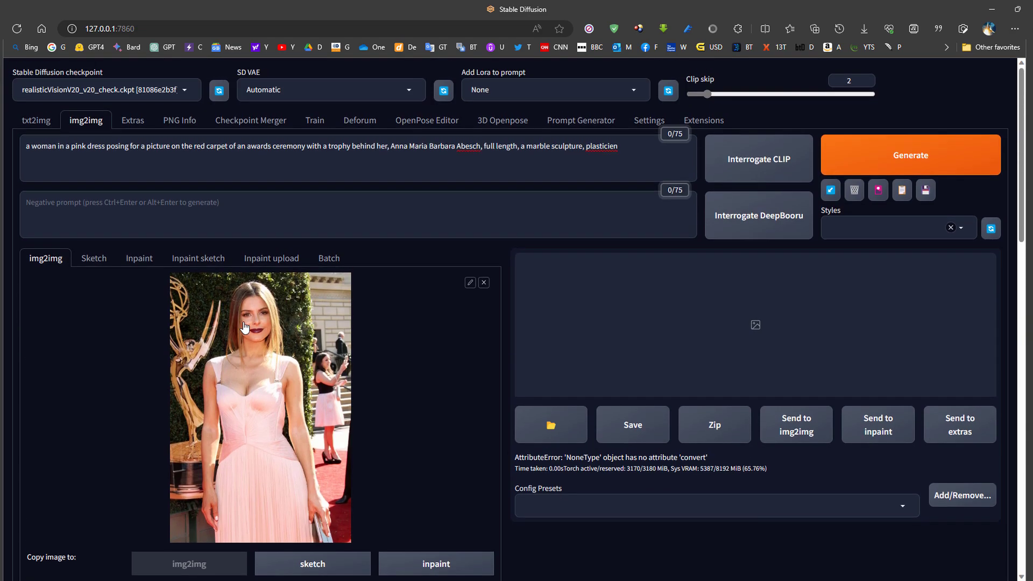
# Match the img2img output size to the uploaded red-carpet photo, 516 × 768.
pyautogui.scroll(-14, 276, 345)
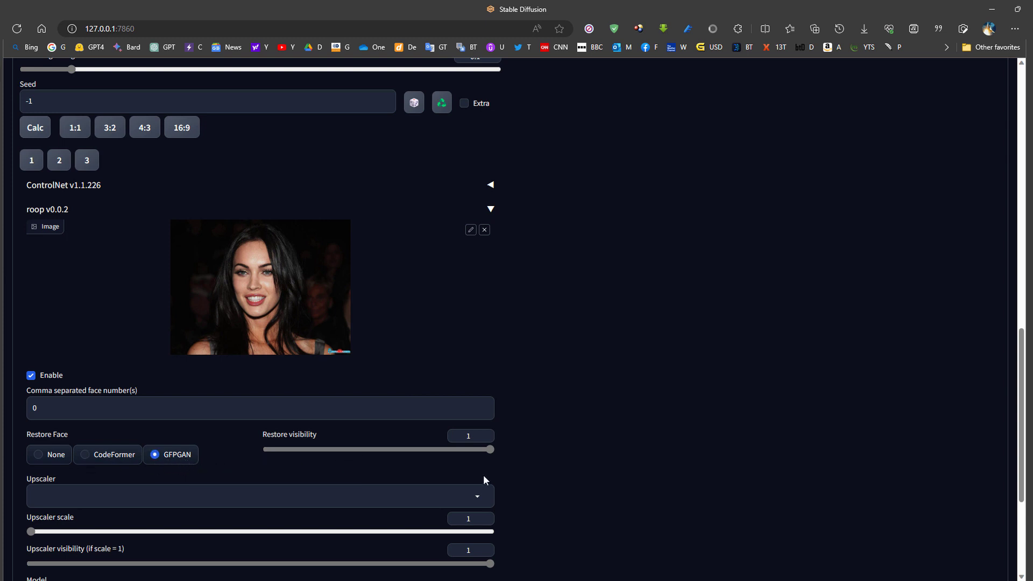
pyautogui.scroll(-1, 654, 476)
pyautogui.scroll(-2, 654, 476)
pyautogui.scroll(15, 623, 468)
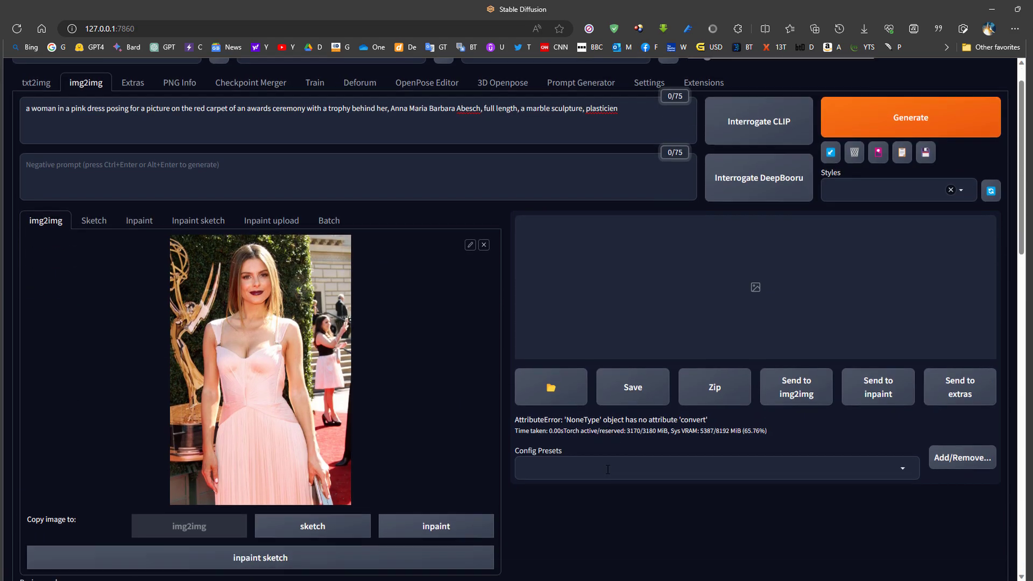
pyautogui.scroll(-6, 607, 469)
pyautogui.click(340, 391)
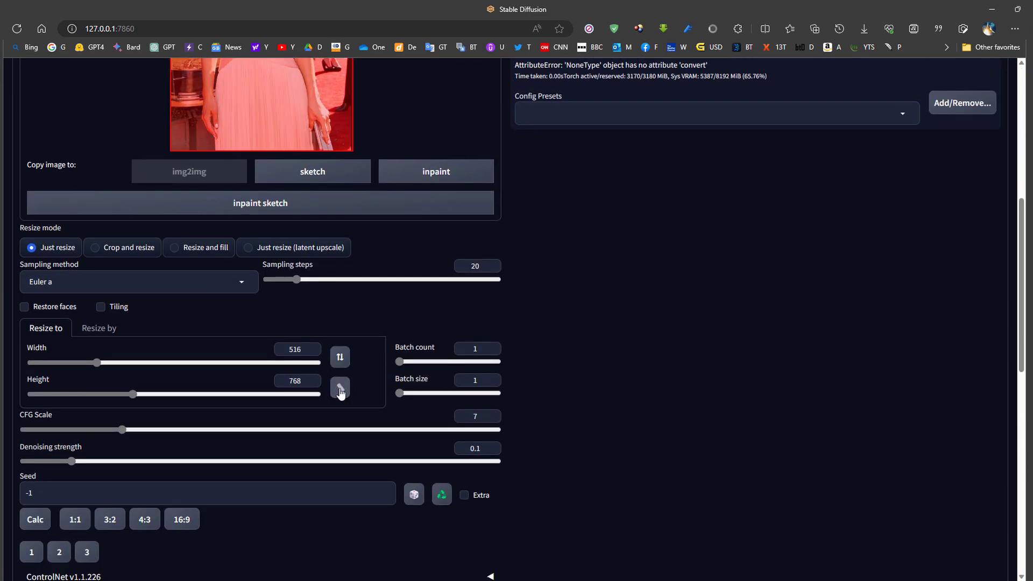
pyautogui.scroll(6, 355, 401)
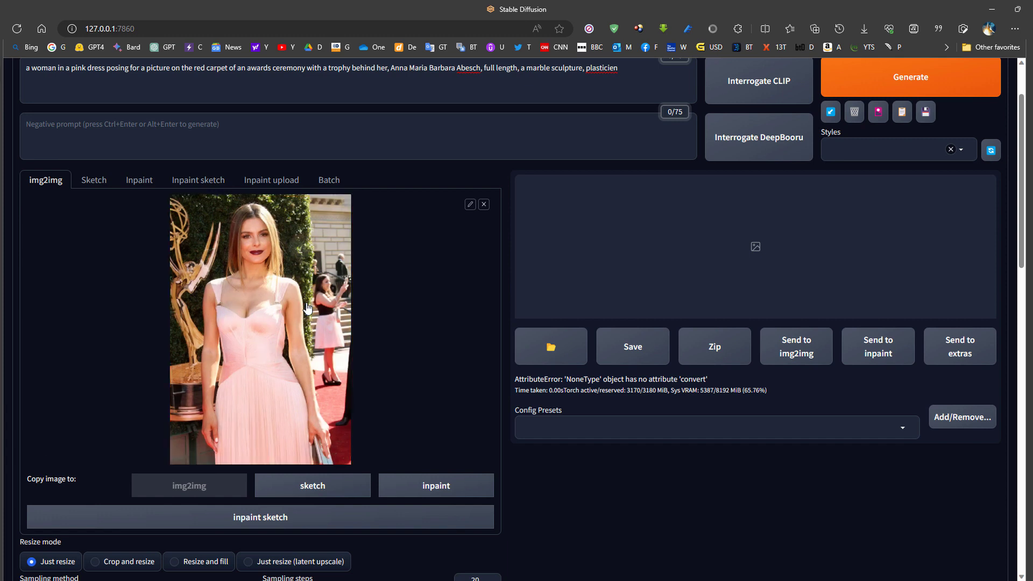
# Lower the denoising strength below 0.1 and generate the face-swapped img2img image.
pyautogui.scroll(-7, 329, 317)
pyautogui.scroll(1, 325, 329)
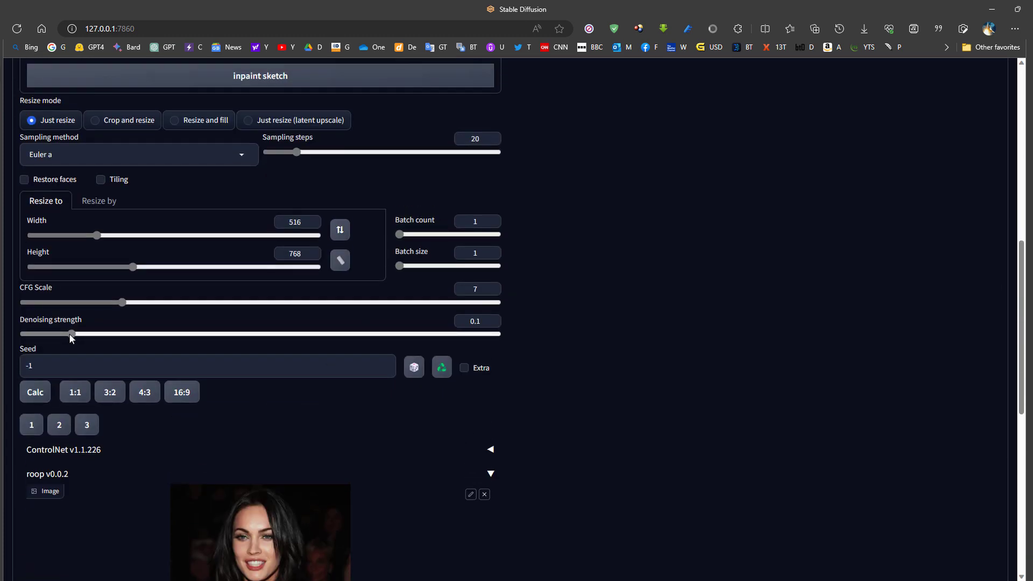
pyautogui.moveTo(69, 334); pyautogui.dragTo(23, 334)
pyautogui.scroll(6, 152, 358)
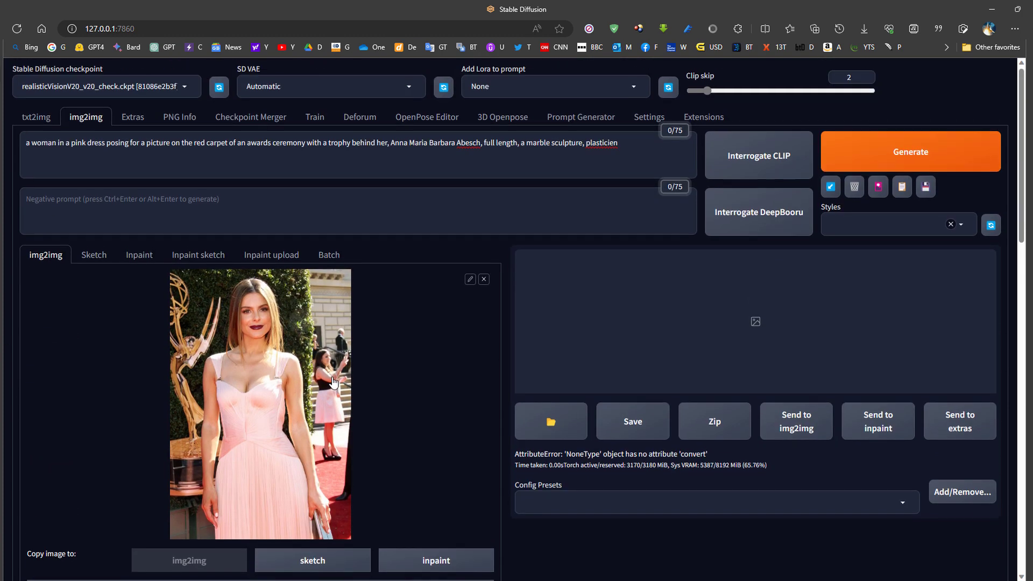
pyautogui.click(919, 169)
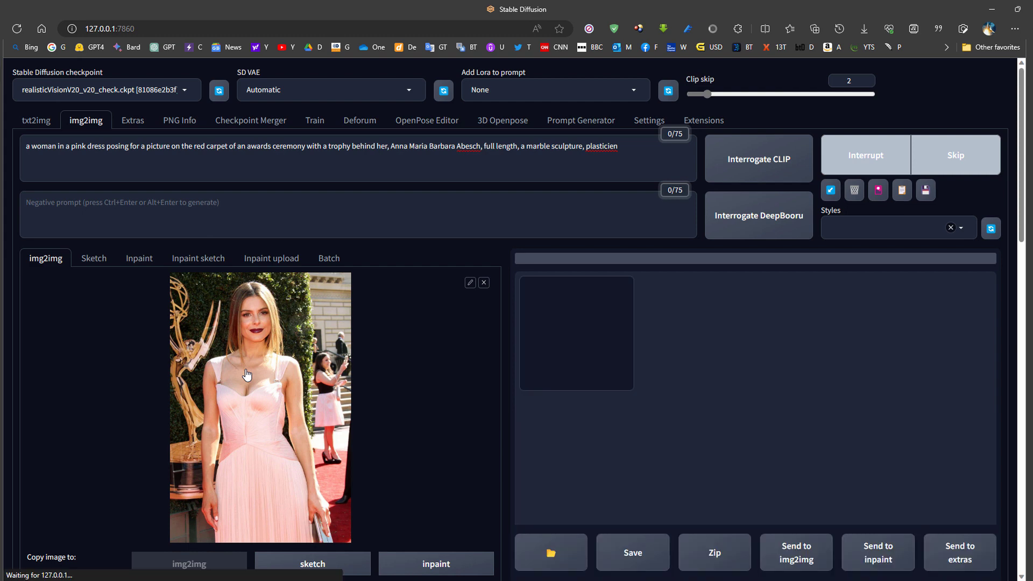
# Enlarge the img2img result to examine the swapped face, close the enlarged view, and look at the Inpaint page.
pyautogui.click(600, 323)
pyautogui.click(731, 317)
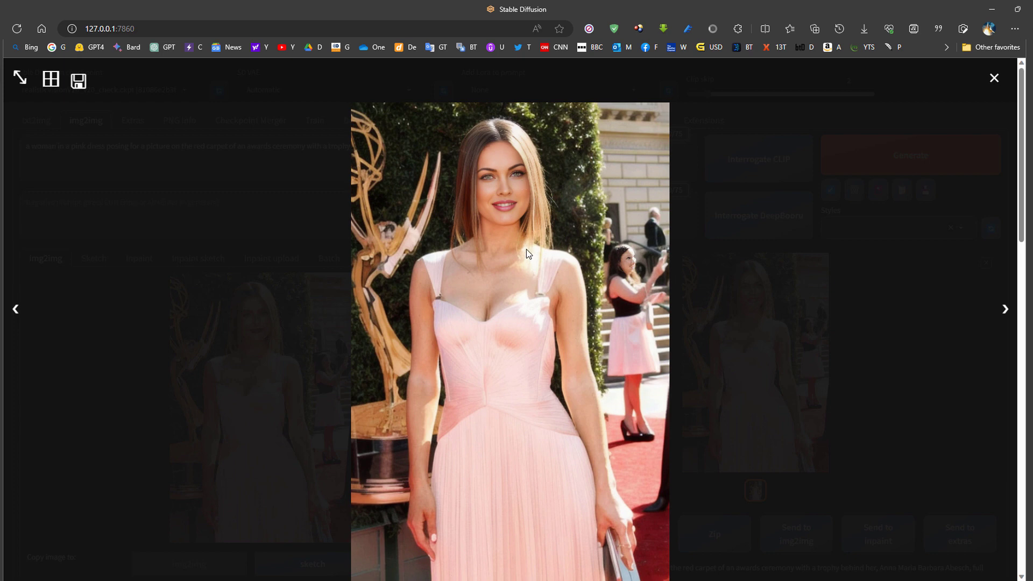
pyautogui.click(599, 283)
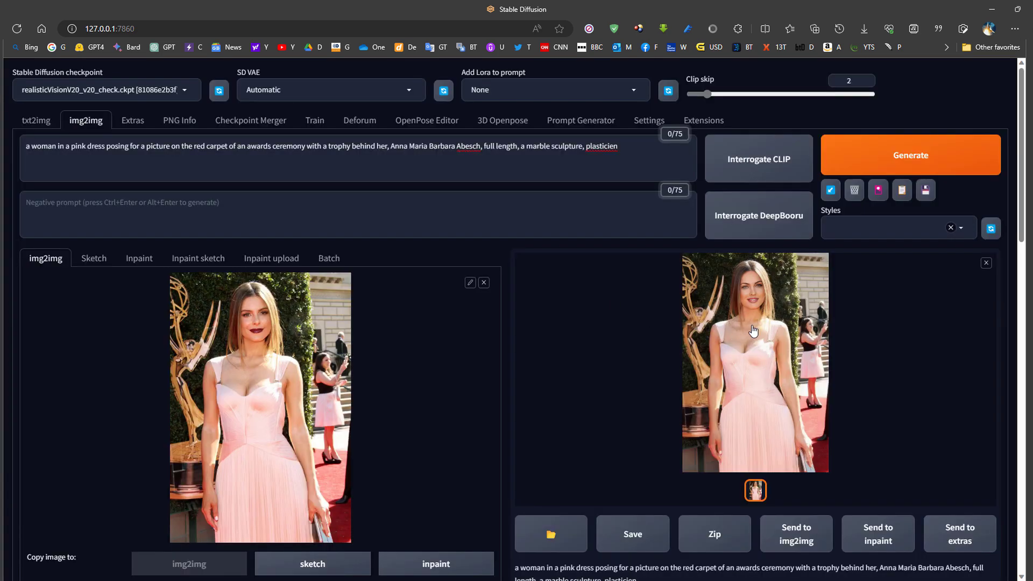
pyautogui.click(143, 261)
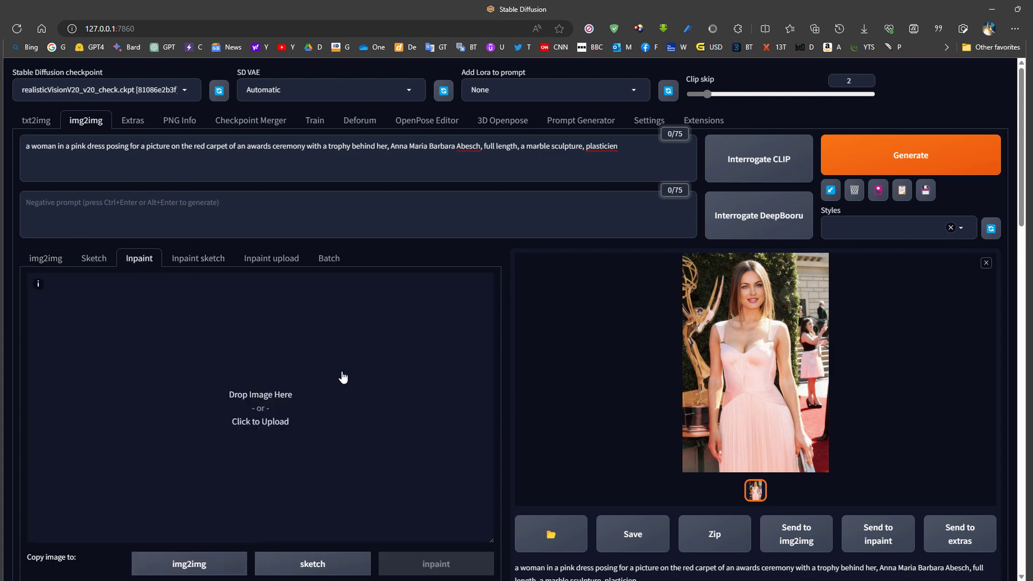
# Compare the generated portrait on the txt2img page with its prompt, roop source face and roop settings.
pyautogui.click(32, 124)
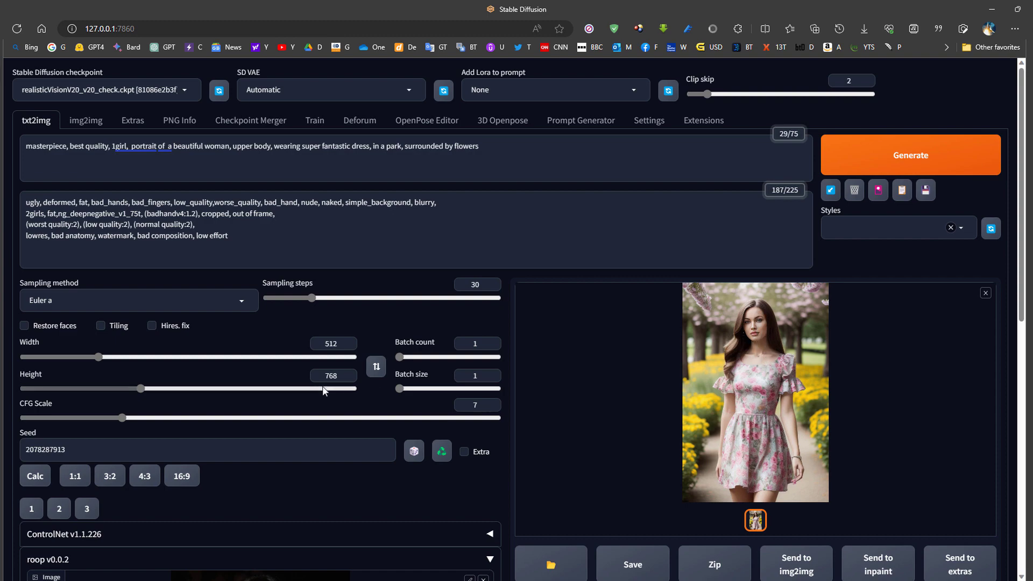
pyautogui.scroll(-4, 76, 406)
pyautogui.scroll(4, 145, 448)
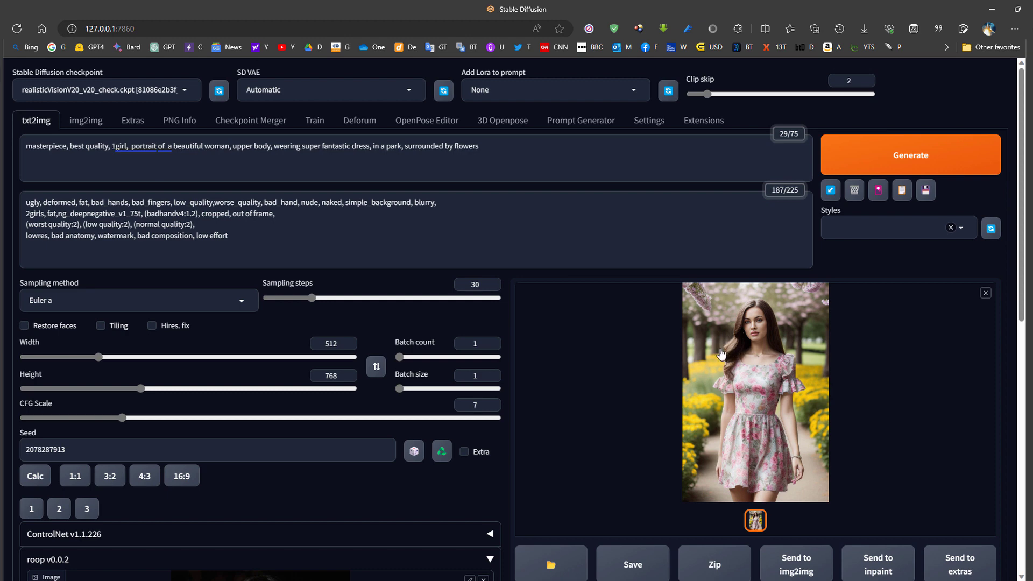
pyautogui.click(536, 155)
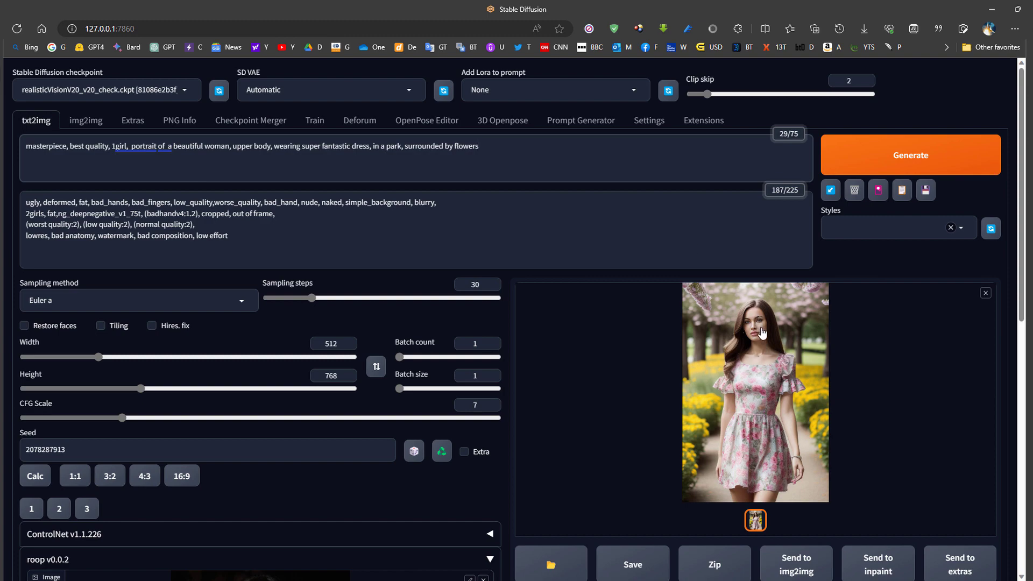
pyautogui.scroll(-5, 428, 437)
pyautogui.scroll(-1, 427, 436)
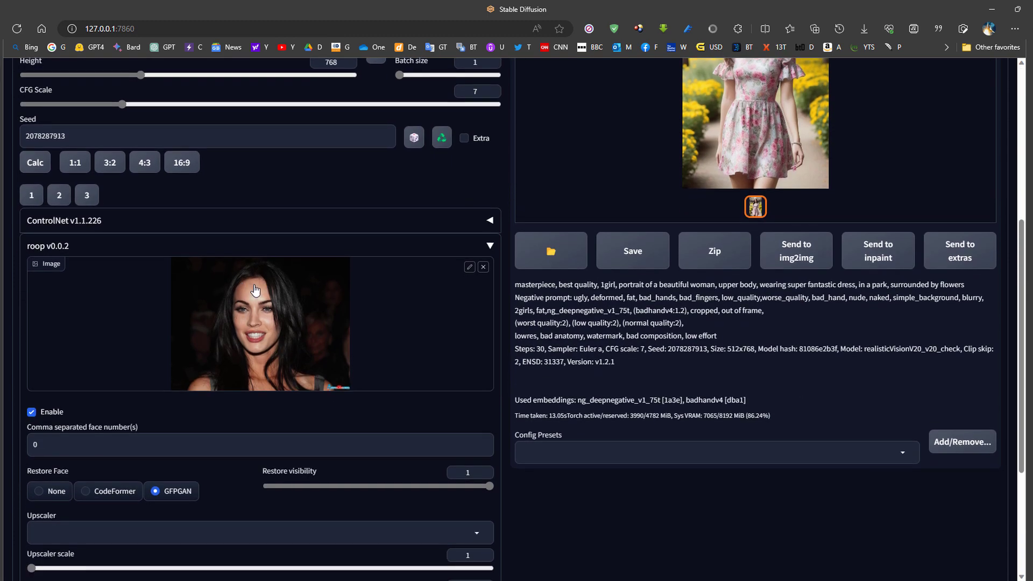
pyautogui.scroll(4, 253, 331)
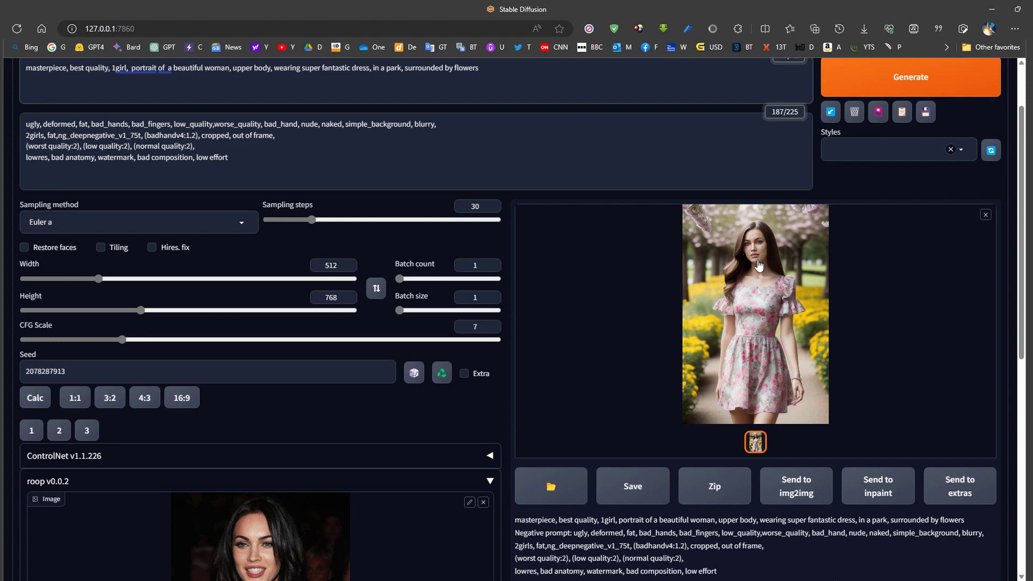
pyautogui.scroll(-2, 757, 265)
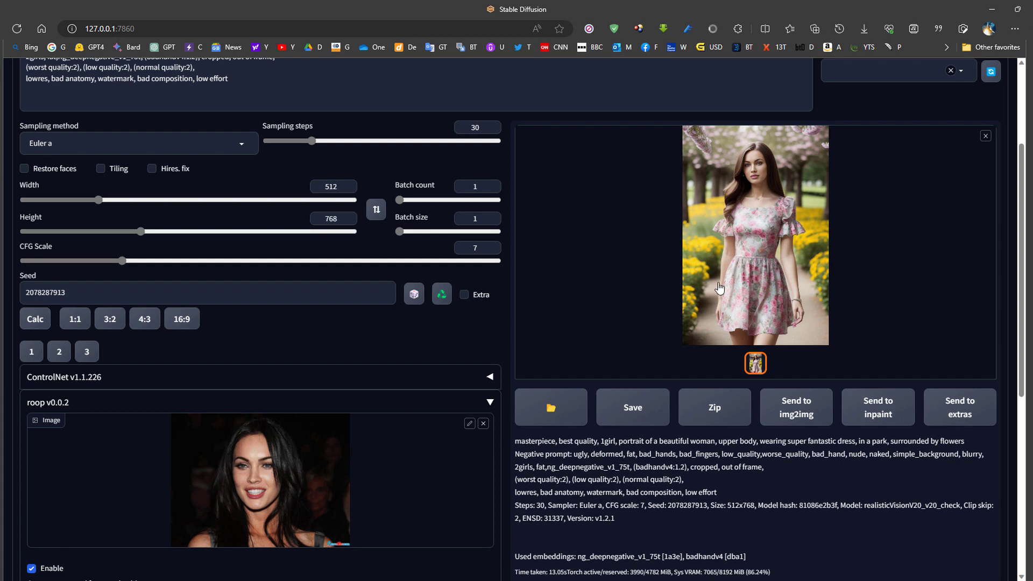
pyautogui.scroll(2, 720, 290)
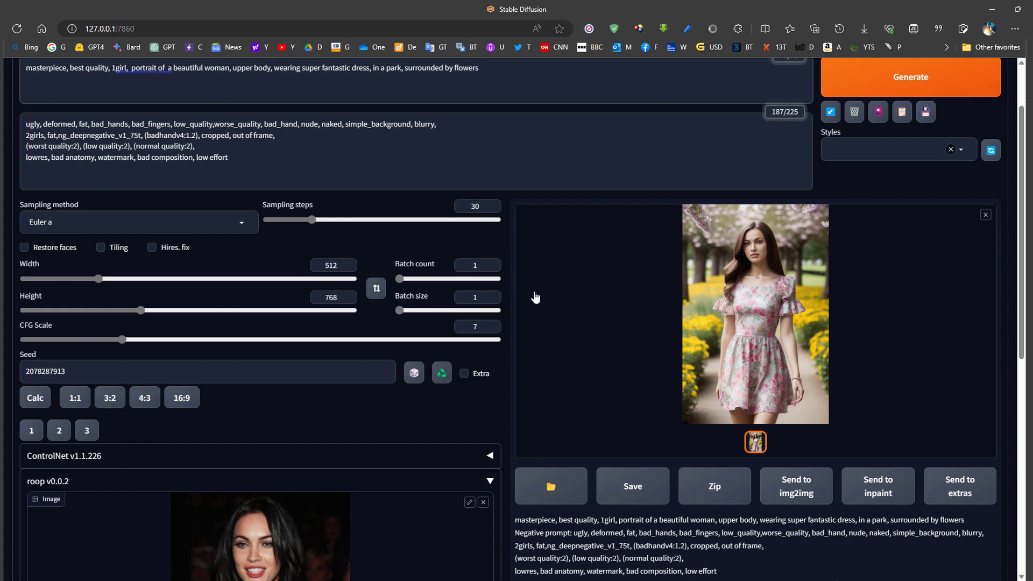
pyautogui.scroll(-2, 535, 296)
pyautogui.scroll(-2, 266, 388)
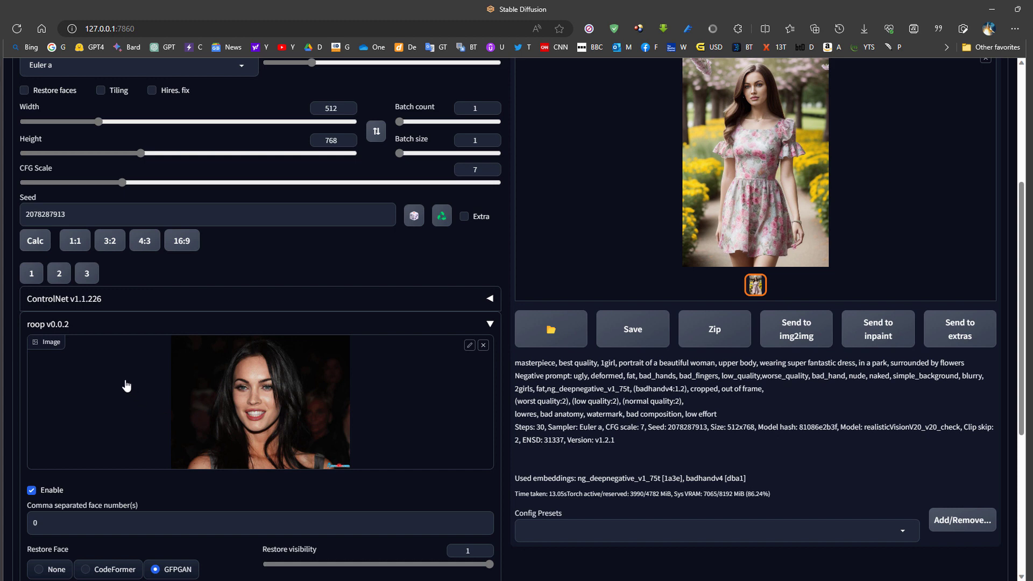
pyautogui.scroll(-2, 126, 386)
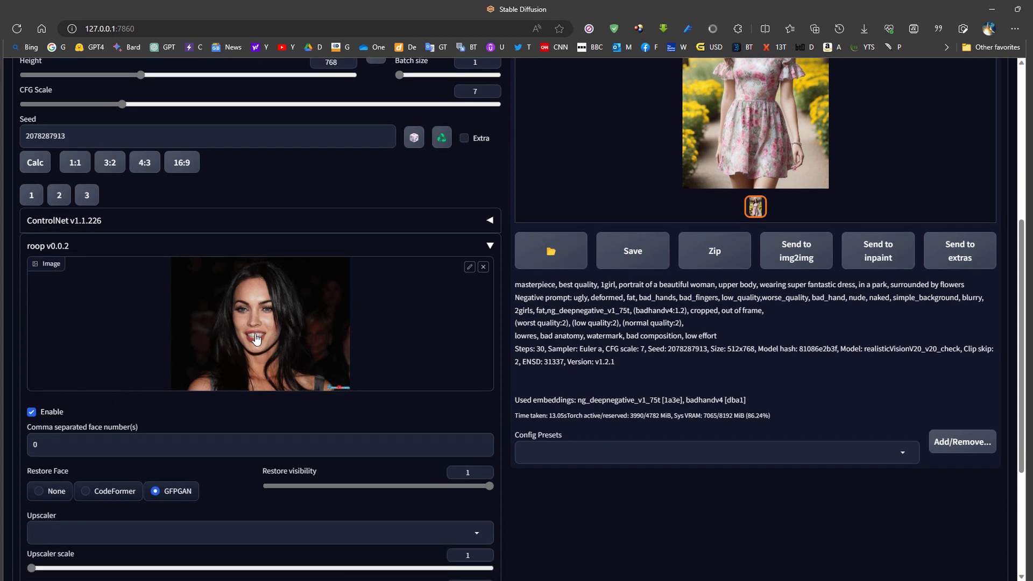
# Set the txt2img roop face number to 3 and collapse the roop v0.0.2 section.
pyautogui.doubleClick(79, 444)
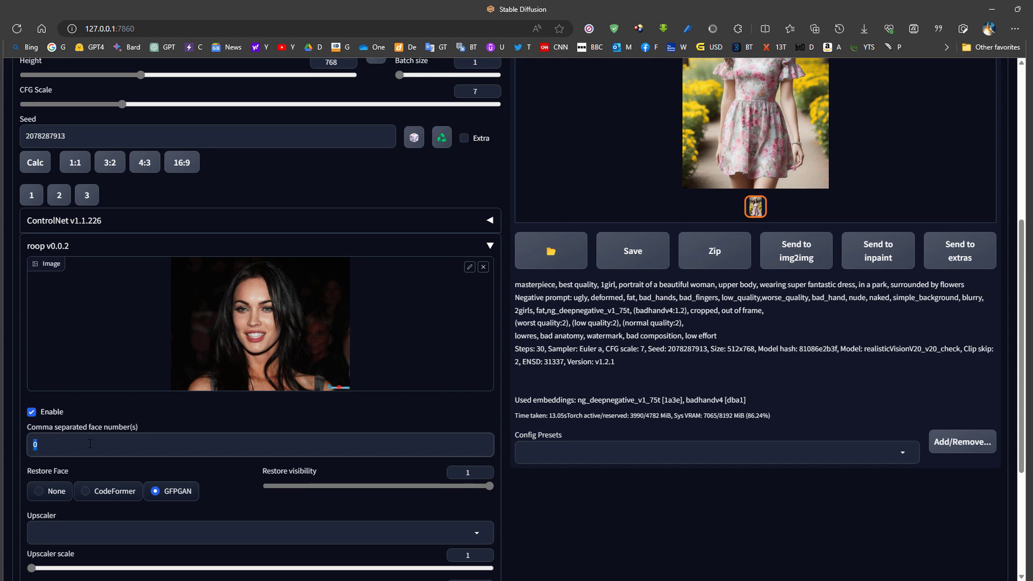
pyautogui.write('3')
pyautogui.click(490, 245)
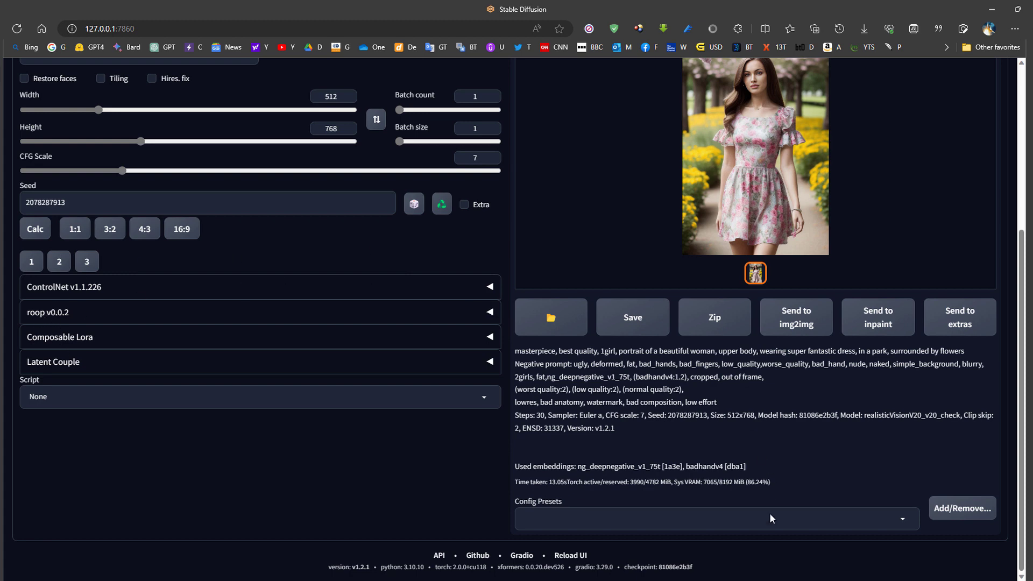
# Switch to File Explorer, duplicate the sd-webui-roop folder within the extensions folder, and rename the copy with a 2 at the end.
pyautogui.moveTo(816, 578)
pyautogui.click(828, 517)
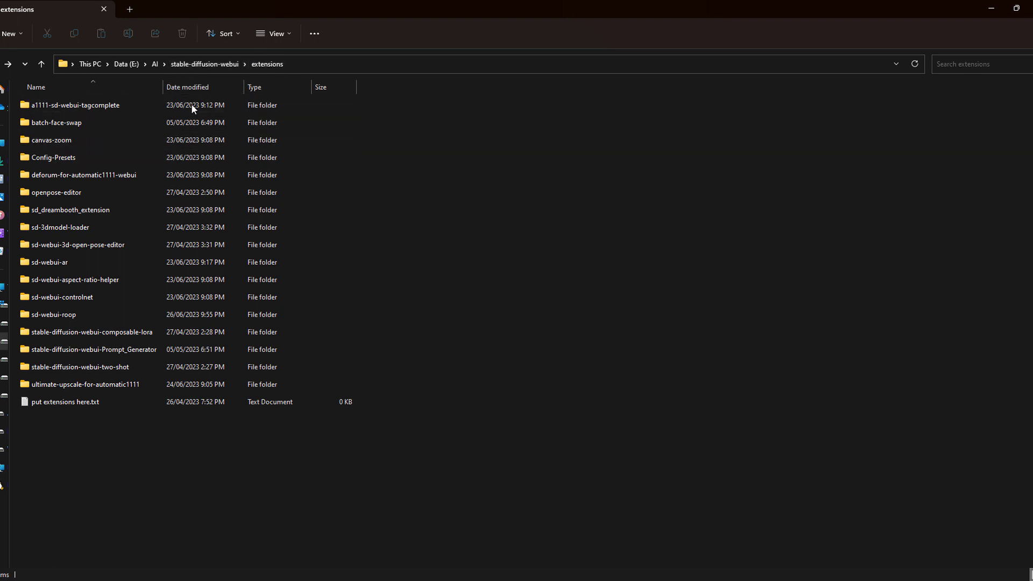
pyautogui.click(70, 317)
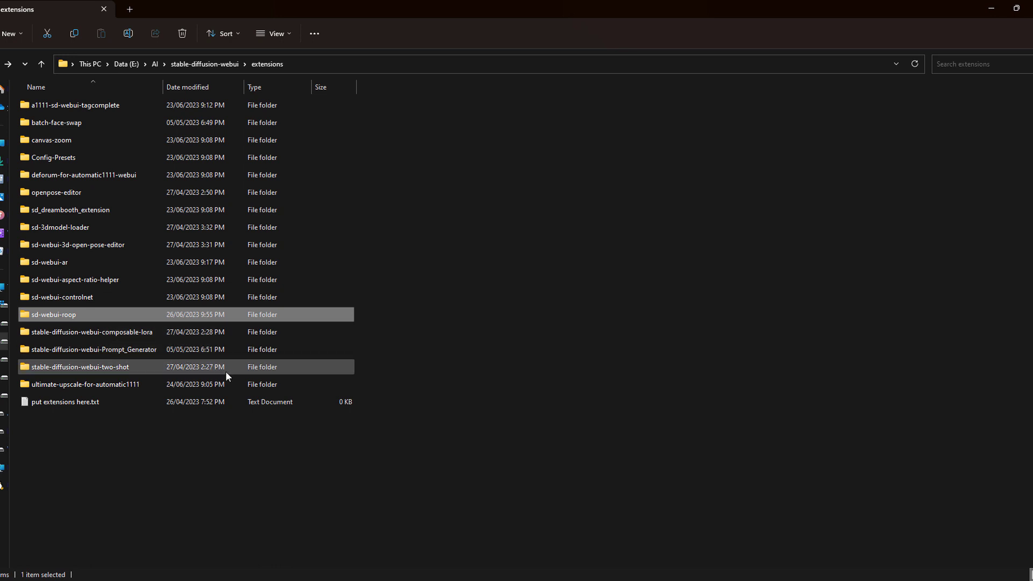
pyautogui.hotkey('ctrl', 'c')
pyautogui.hotkey('ctrl', 'v')
pyautogui.press('F2')
pyautogui.press('End')
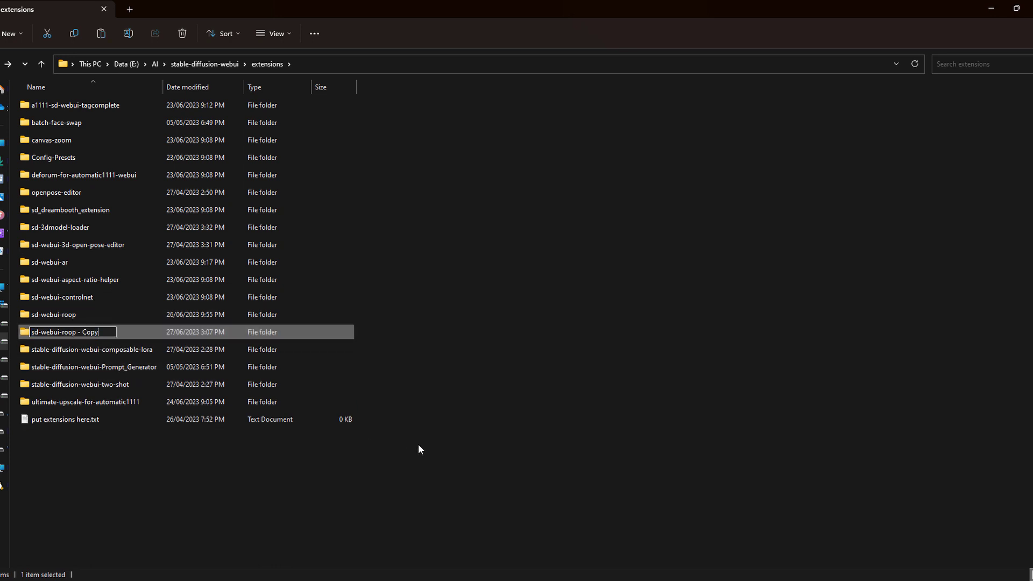
pyautogui.press('BackSpace')
pyautogui.press('BackSpace')
pyautogui.press('BackSpace')
pyautogui.press('BackSpace')
pyautogui.press('BackSpace')
pyautogui.press('BackSpace')
pyautogui.write('2')
pyautogui.press('Return')
# Delete the duplicated roop folder and switch back to the Stable Diffusion web UI.
pyautogui.press('Delete')
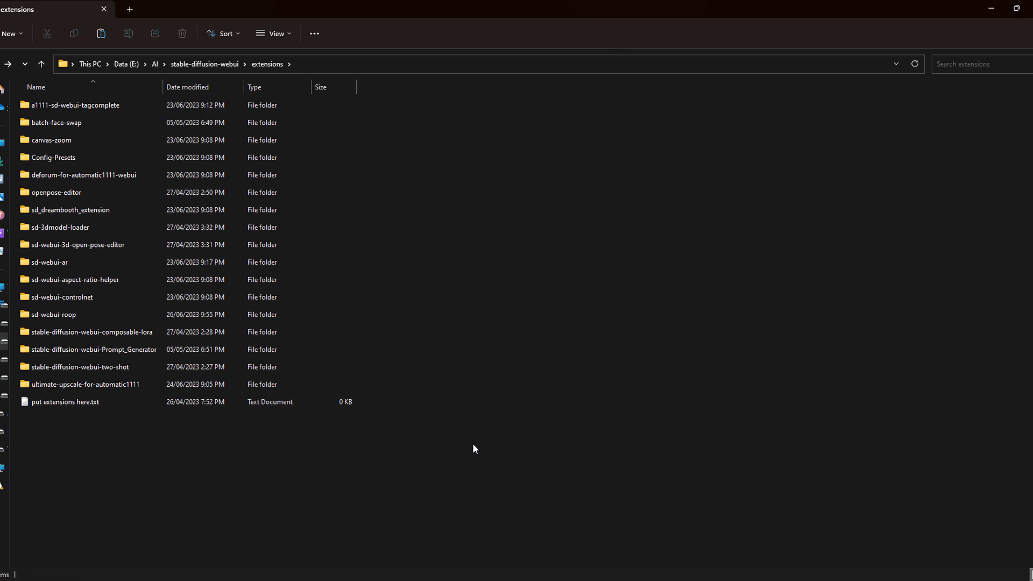
pyautogui.click(377, 544)
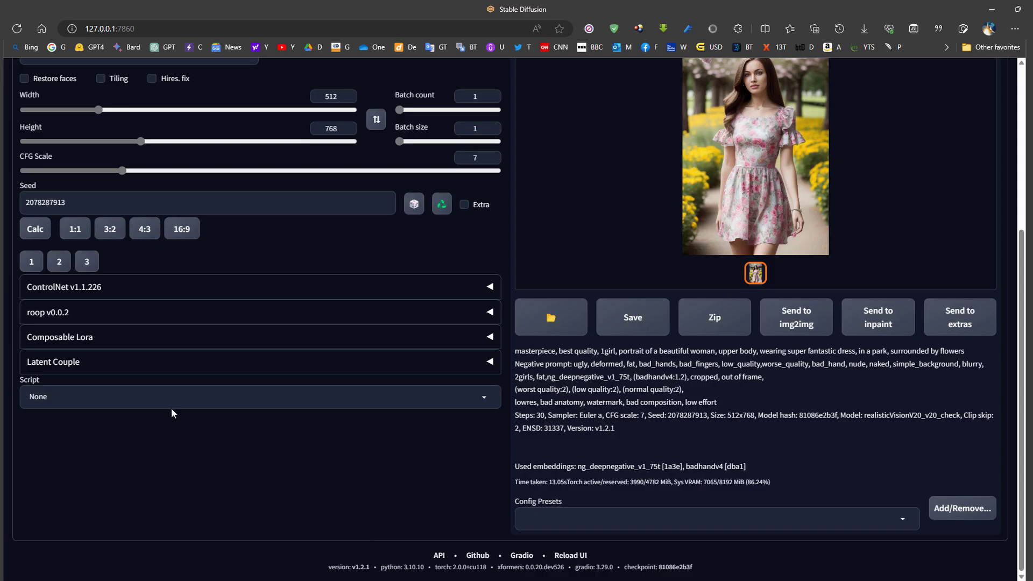
# Expand the txt2img roop v0.0.2 section and set its comma-separated face number to 1.
pyautogui.click(74, 317)
pyautogui.scroll(-4, 153, 431)
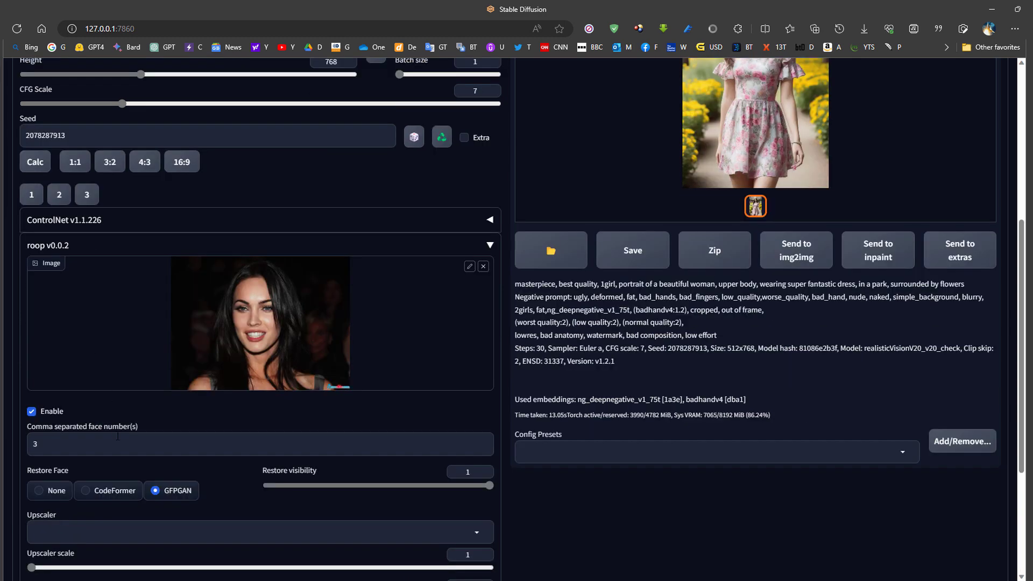
pyautogui.moveTo(65, 288); pyautogui.dragTo(15, 285)
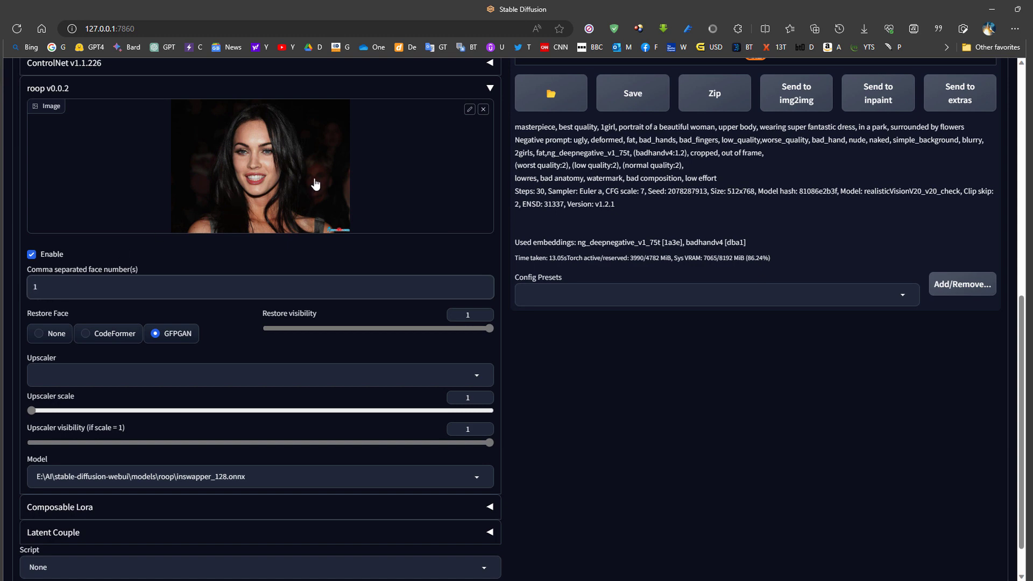
# Review the roop source face and face number setting against the face in the generated txt2img portrait.
pyautogui.scroll(4, 237, 210)
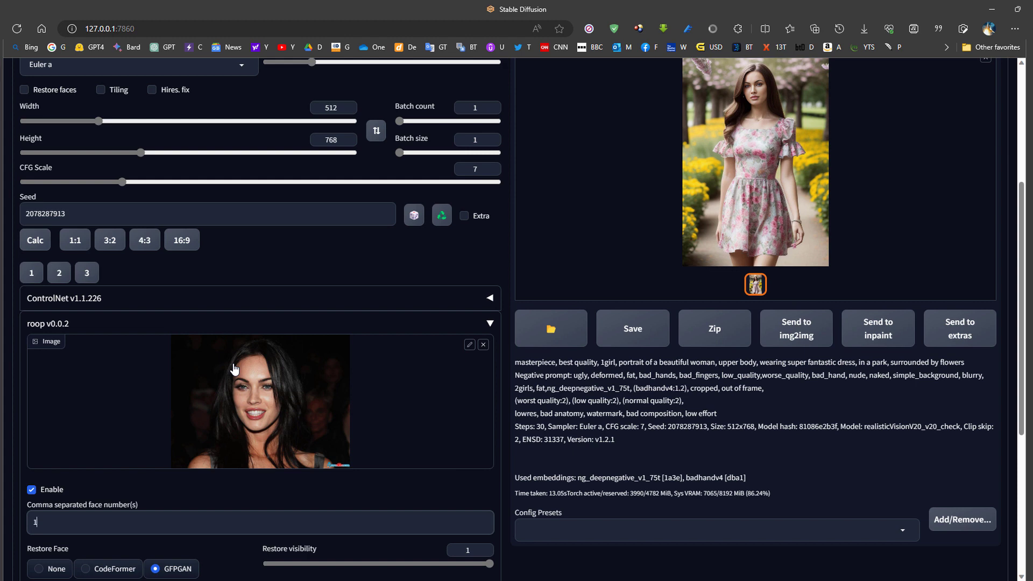
pyautogui.scroll(5, 234, 369)
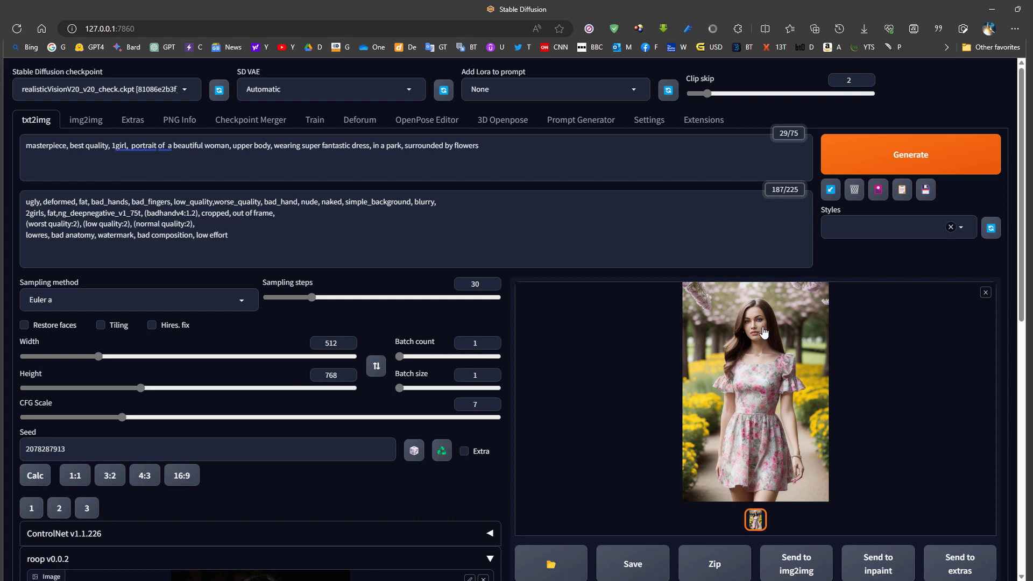
pyautogui.scroll(-3, 764, 332)
pyautogui.scroll(1, 764, 332)
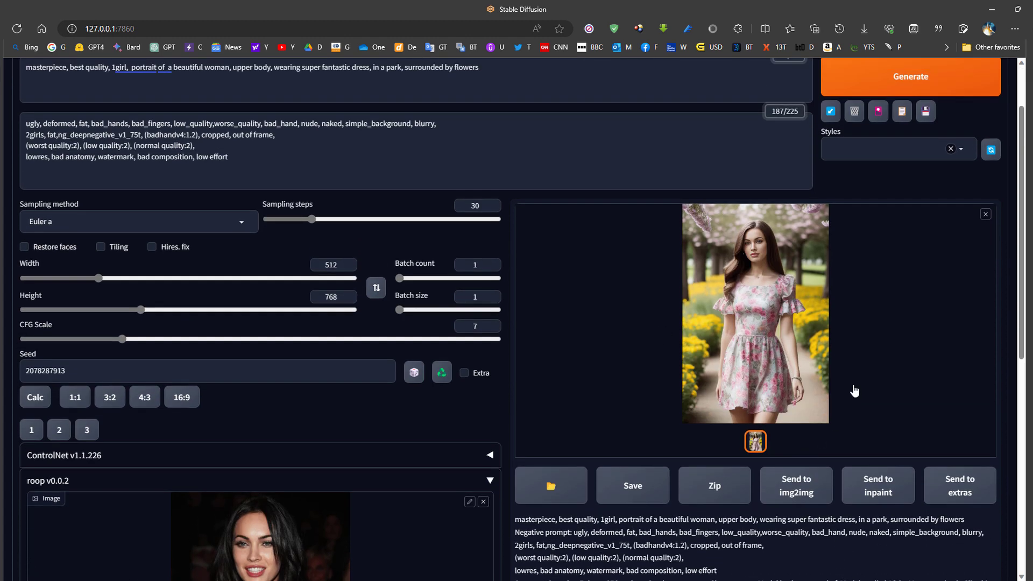
pyautogui.scroll(-6, 316, 487)
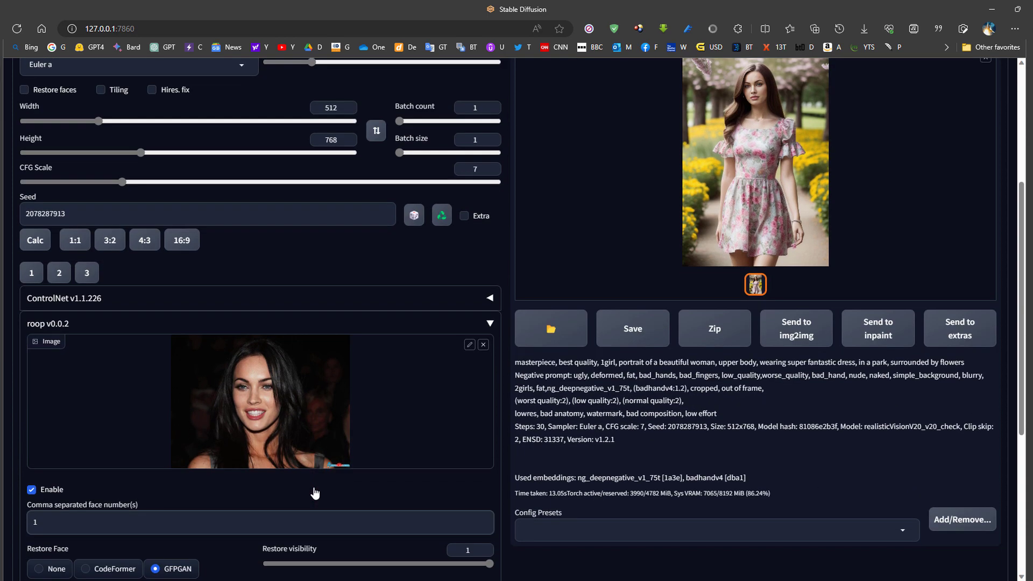
pyautogui.scroll(5, 342, 479)
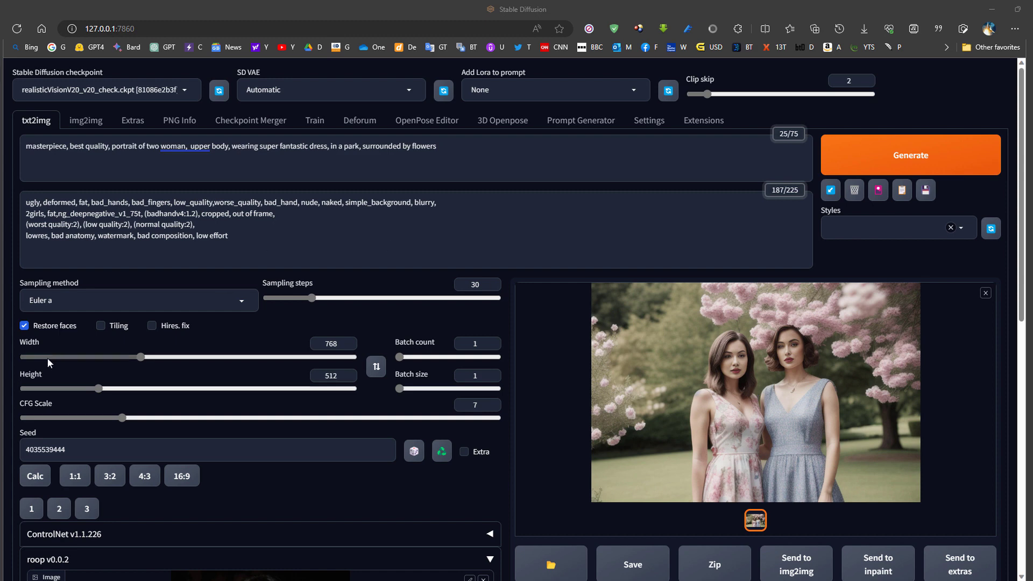
# Enlarge the generated image of two women in the park to examine both faces, and close the enlarged view.
pyautogui.click(766, 399)
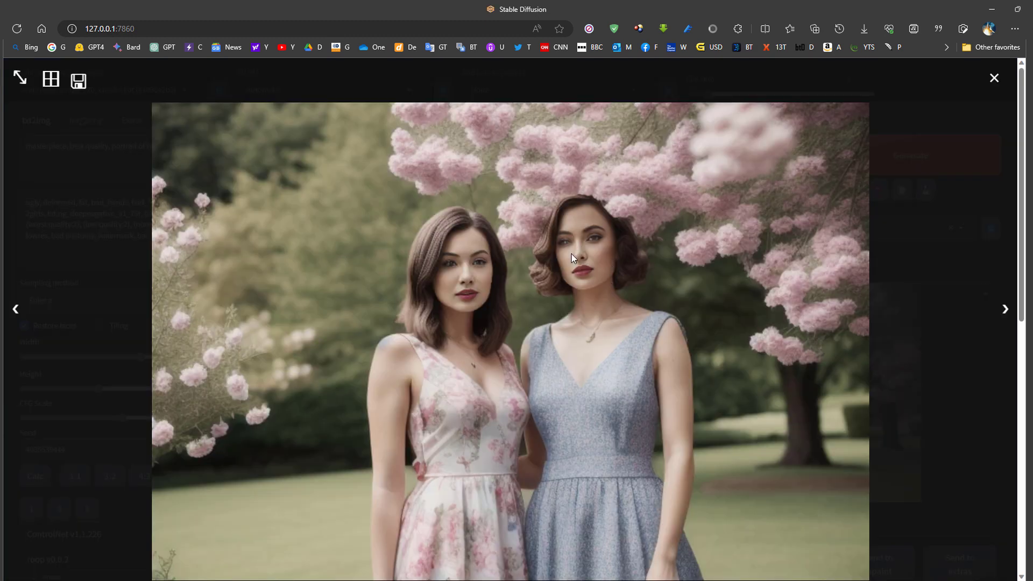
pyautogui.click(333, 328)
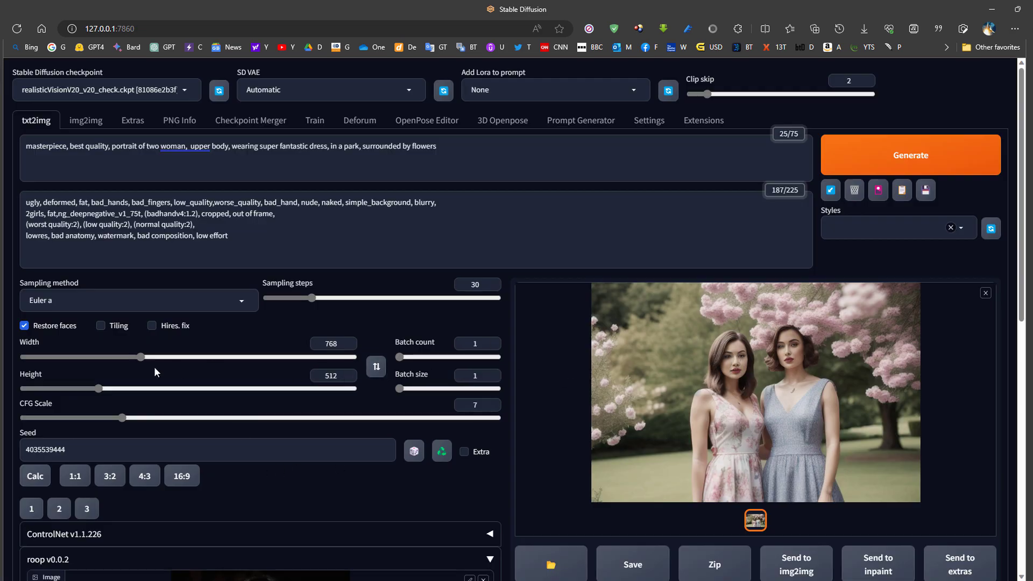
# Set roop's comma-separated face number to 0 for the woman in the floral dress.
pyautogui.scroll(-3, 154, 367)
pyautogui.scroll(-3, 239, 464)
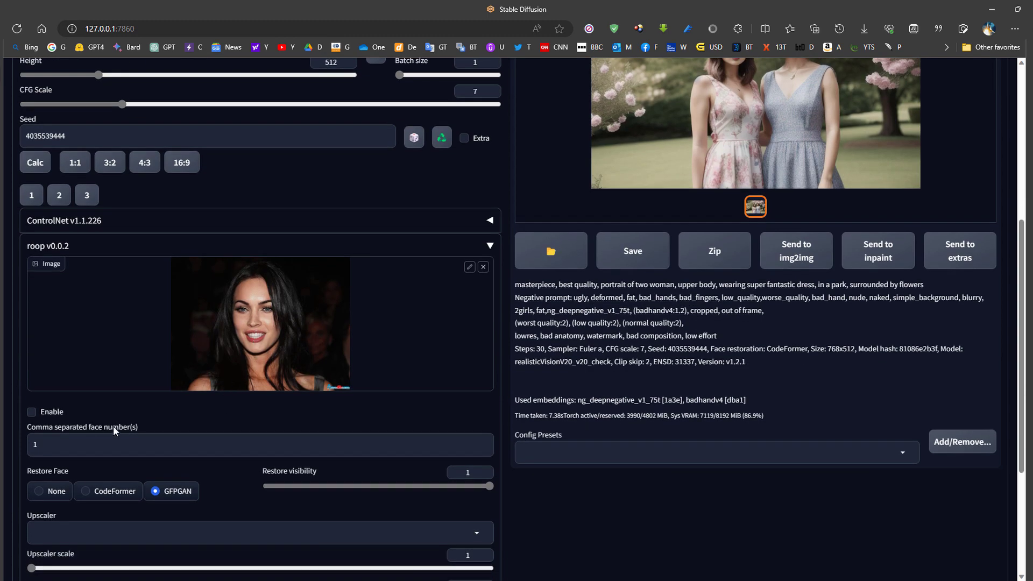
pyautogui.click(70, 445)
pyautogui.scroll(5, 436, 372)
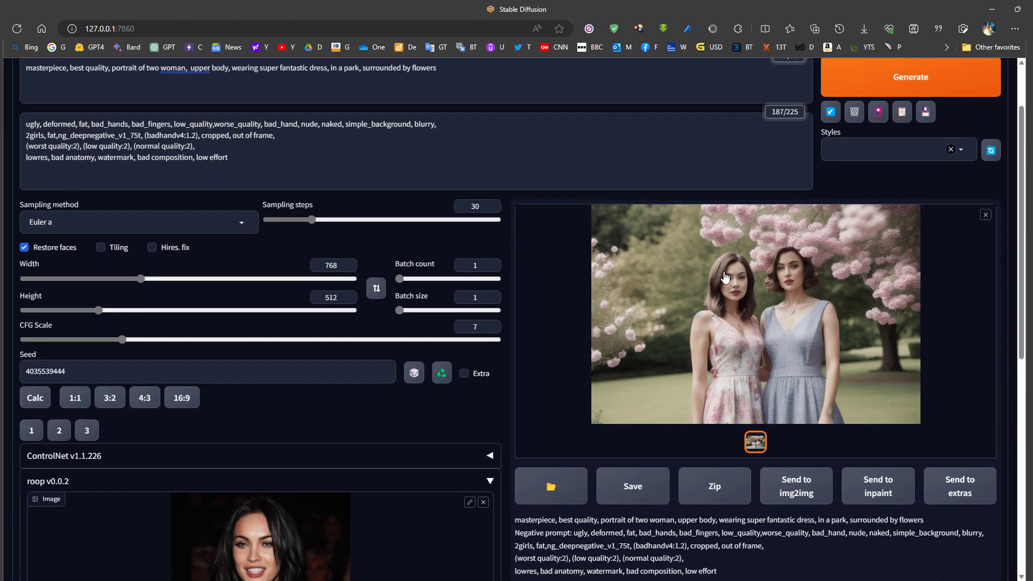
pyautogui.scroll(-5, 382, 397)
pyautogui.write('0')
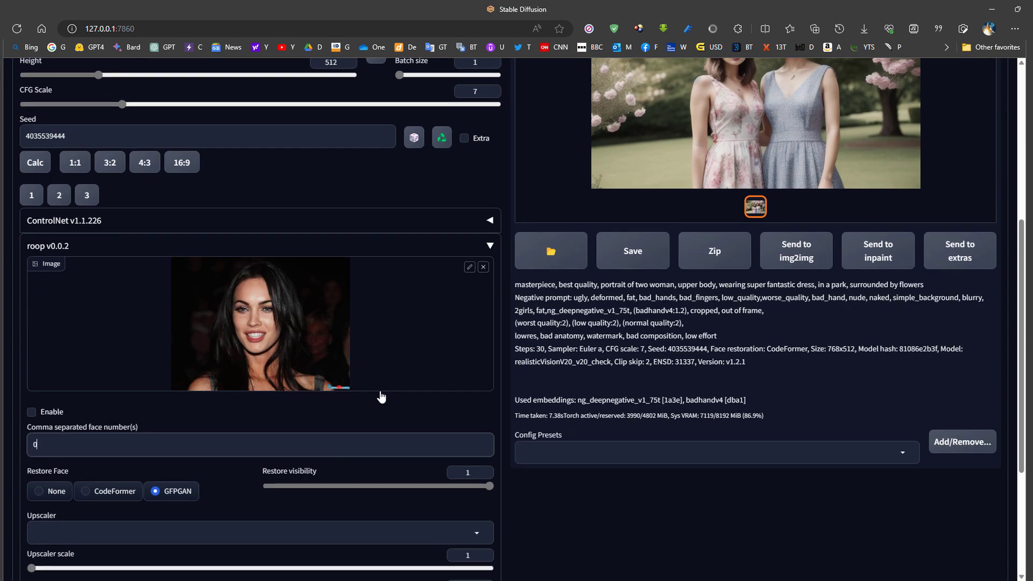
# Regenerate the image of the two women in the park with the same prompt and seed.
pyautogui.scroll(7, 384, 396)
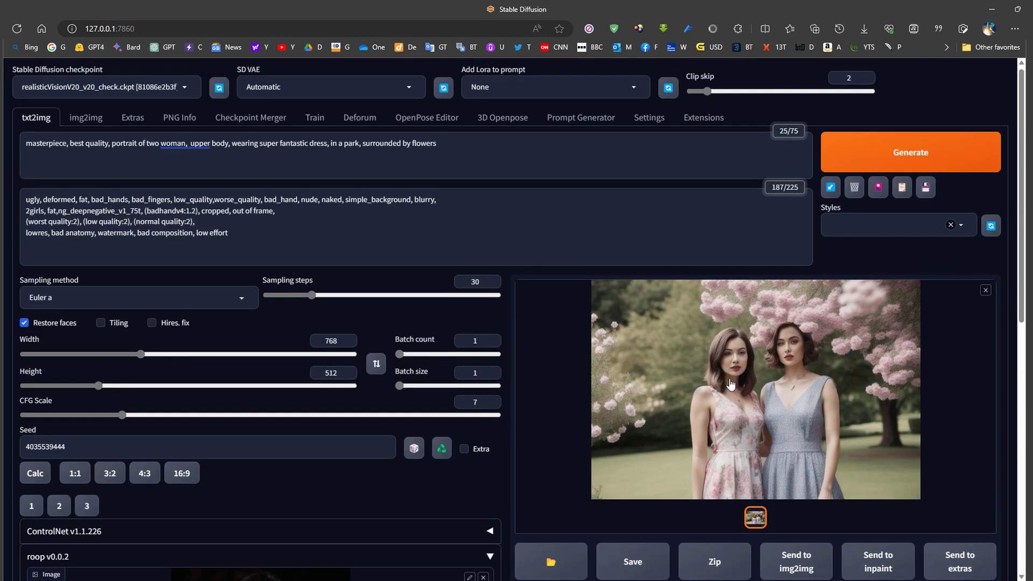
pyautogui.click(897, 155)
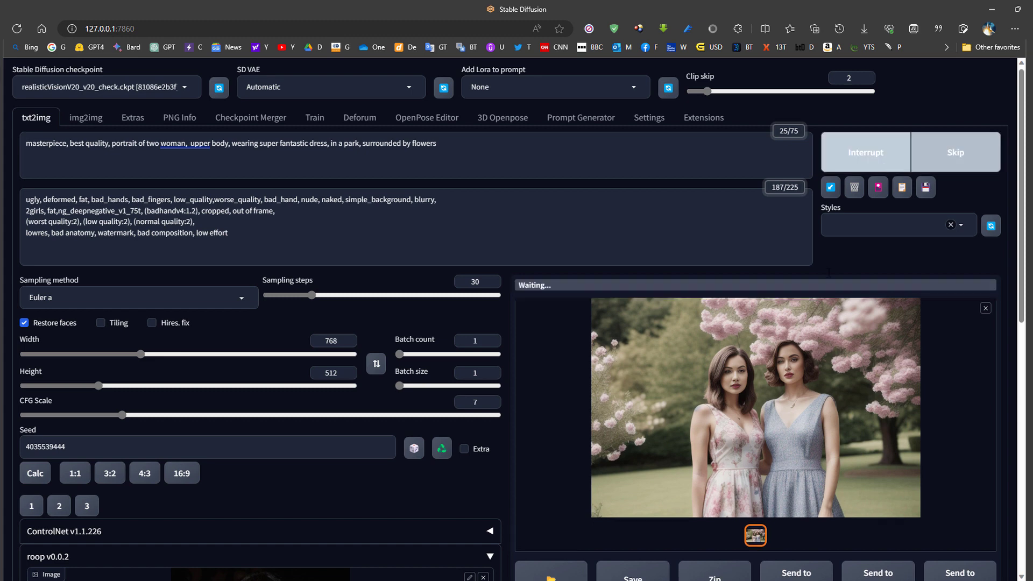
pyautogui.scroll(-3, 767, 253)
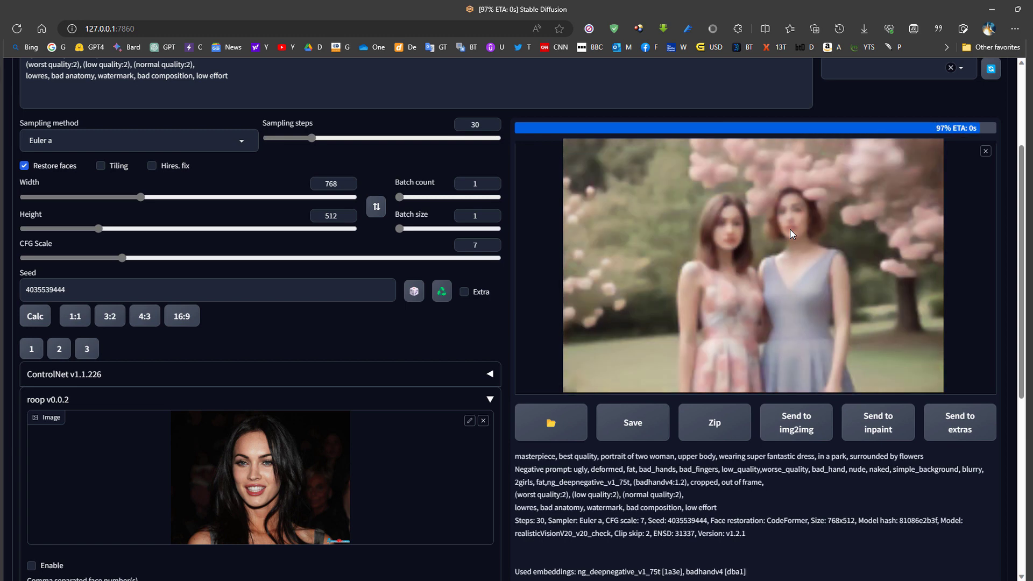
pyautogui.click(790, 234)
pyautogui.click(731, 243)
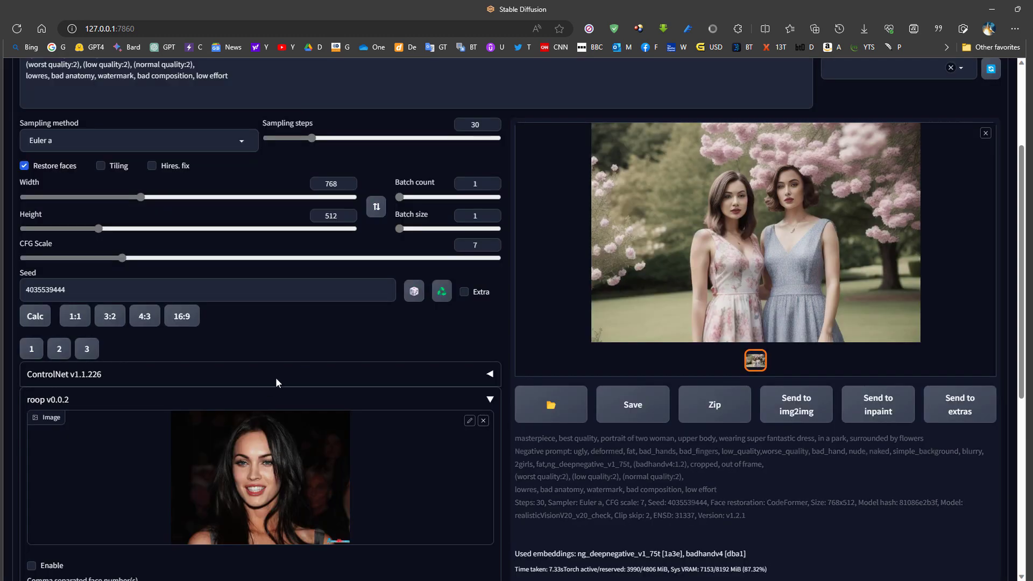
# Regenerate the two-women image with roop enabled, and inspect the face of the woman in the floral dress enlarged.
pyautogui.scroll(-4, 275, 377)
pyautogui.click(32, 333)
pyautogui.scroll(6, 32, 333)
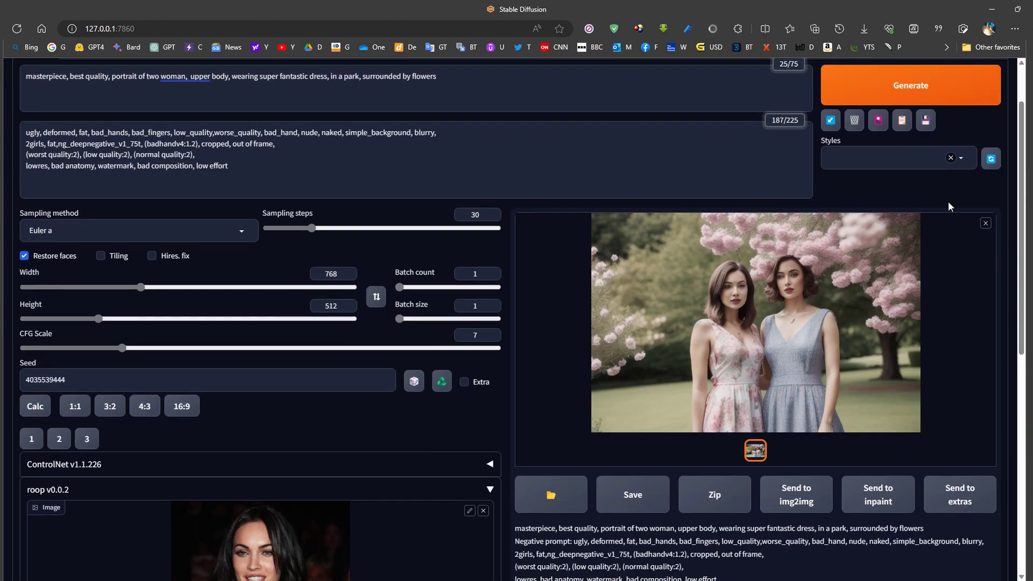
pyautogui.click(922, 90)
pyautogui.scroll(-2, 796, 284)
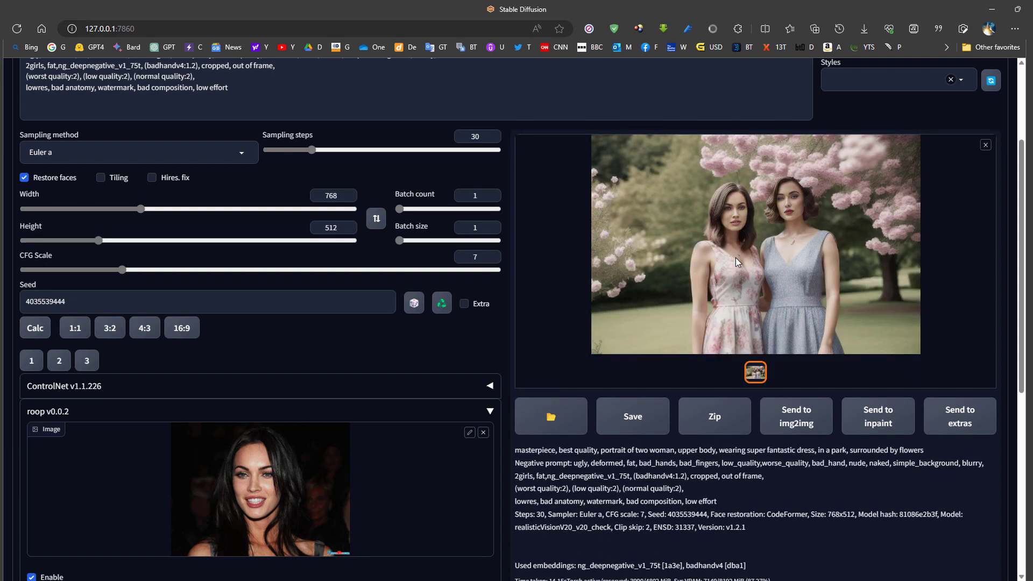
pyautogui.click(735, 258)
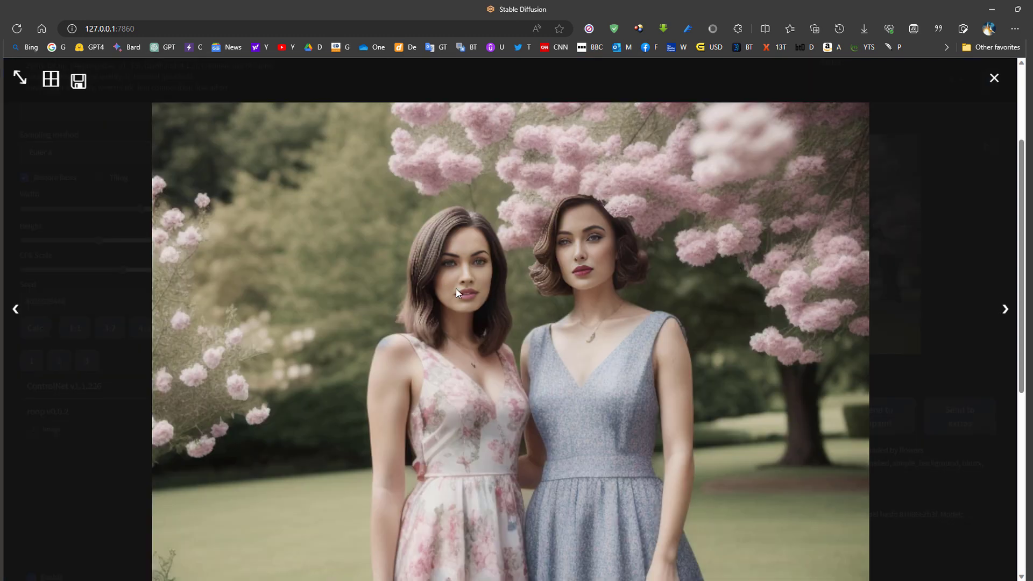
pyautogui.click(450, 306)
# Set roop's comma-separated face number to 1 and regenerate the two-women image.
pyautogui.scroll(-3, 102, 486)
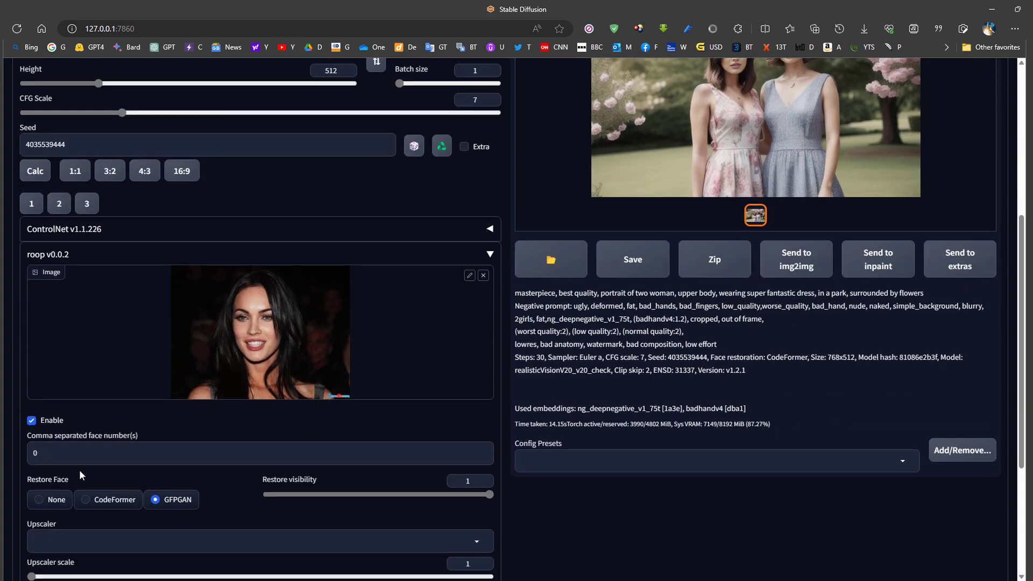
pyautogui.doubleClick(36, 454)
pyautogui.write('1')
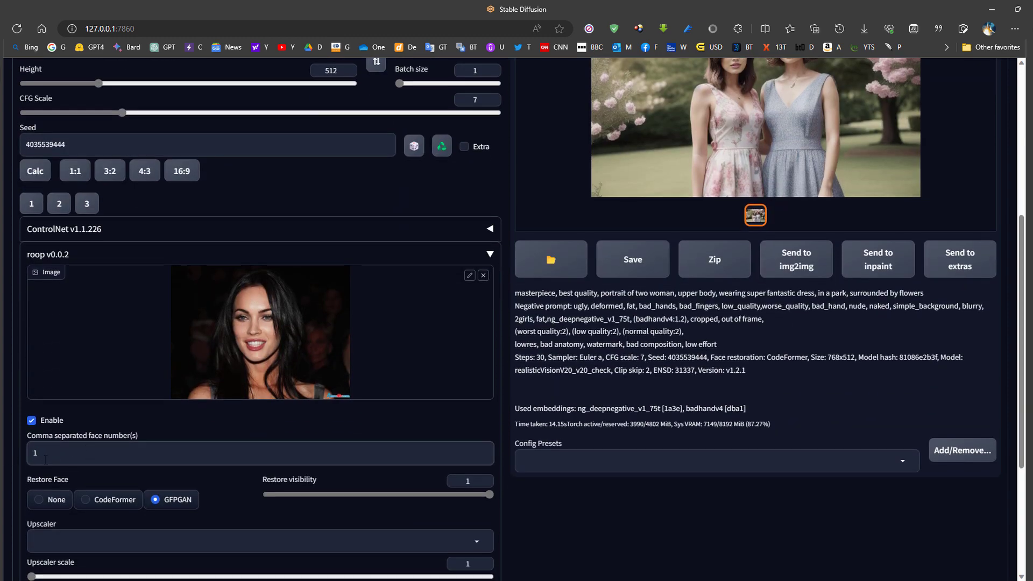
pyautogui.scroll(5, 424, 406)
pyautogui.click(912, 95)
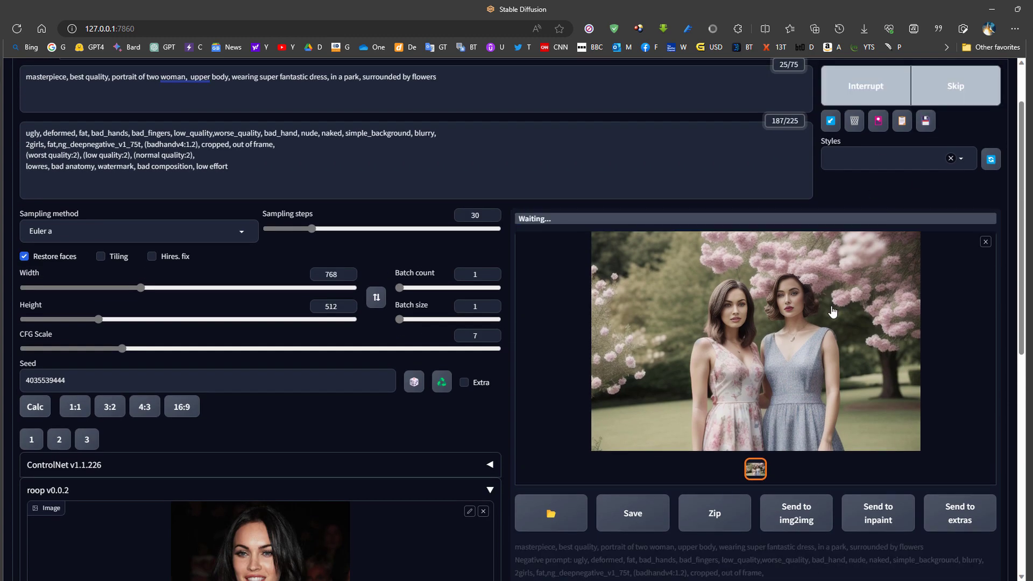
# Enlarge the generated image to compare both women's faces for face number 1, and close the enlarged view.
pyautogui.click(833, 312)
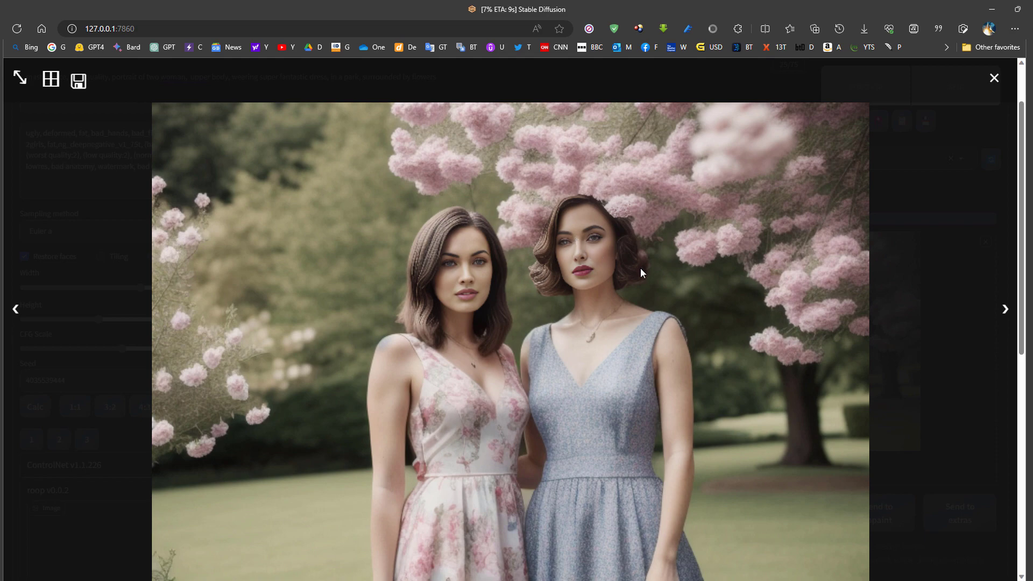
pyautogui.click(785, 315)
pyautogui.click(785, 315)
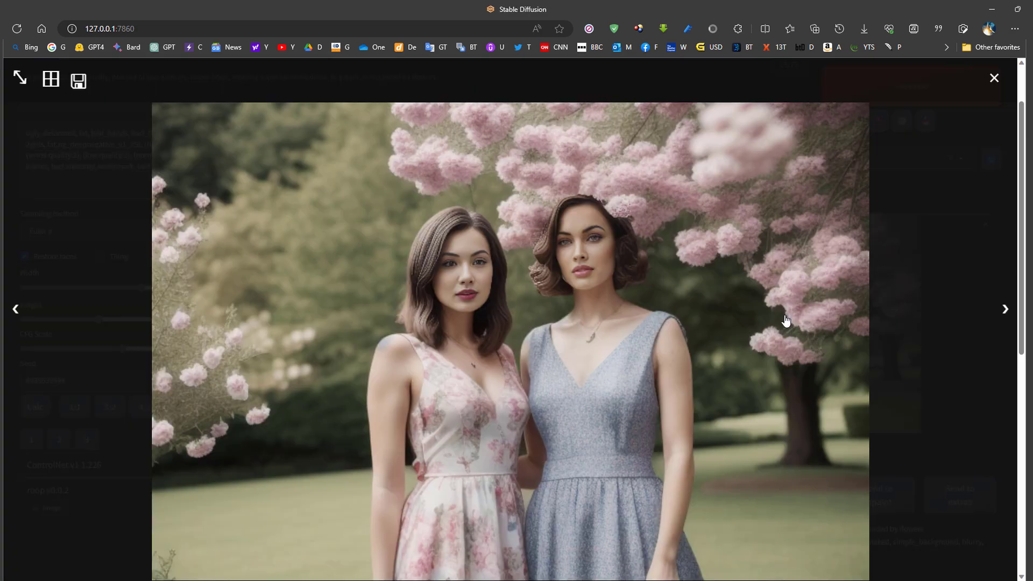
pyautogui.click(586, 270)
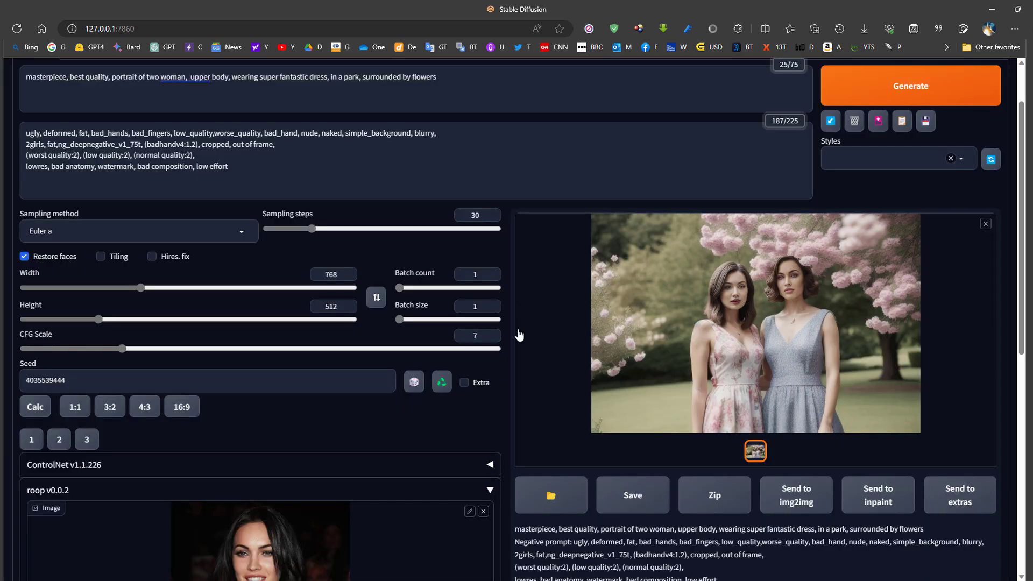
# Set roop's comma-separated face numbers to 0,1 and regenerate the image to swap both women's faces.
pyautogui.scroll(-4, 66, 446)
pyautogui.click(35, 453)
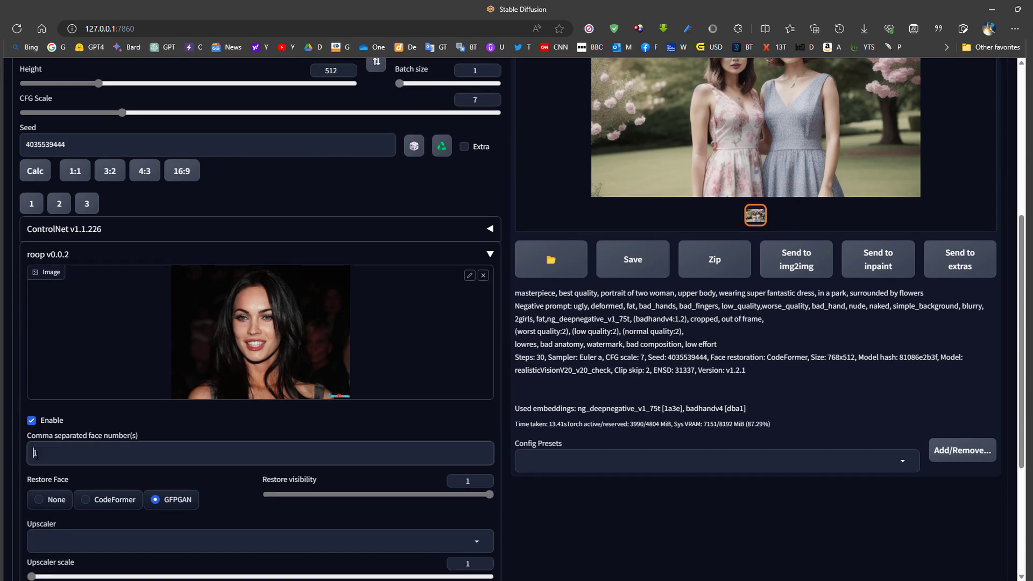
pyautogui.write('0,')
pyautogui.scroll(4, 447, 387)
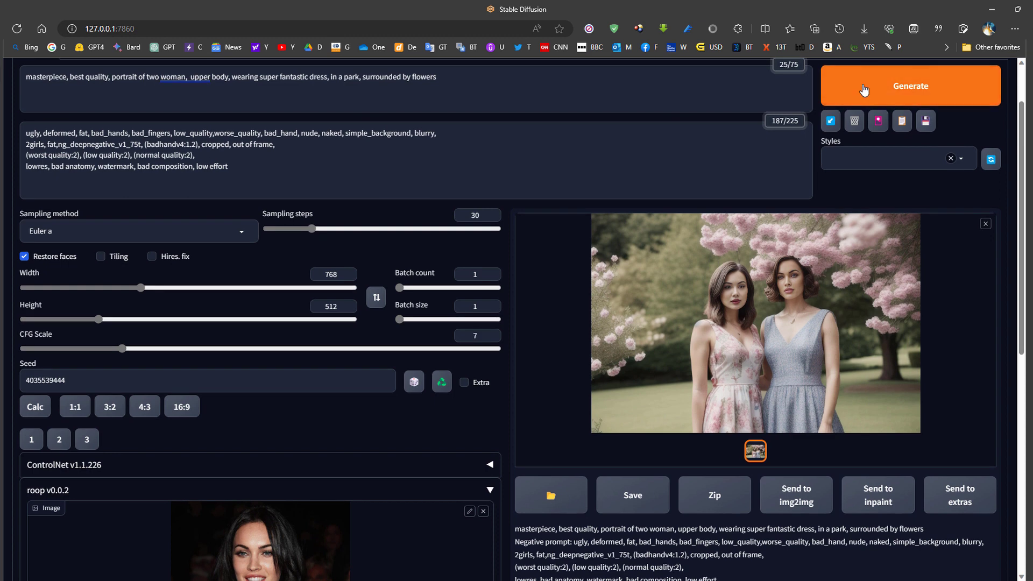
pyautogui.click(864, 89)
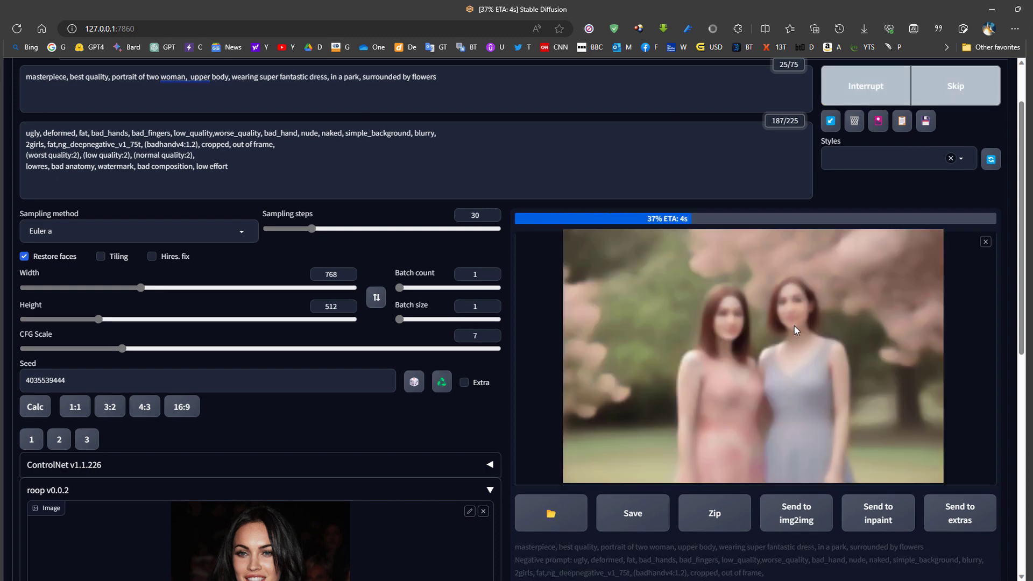
# Examine both women's faces in the enlarged image for face numbers 0,1, and close the enlarged view.
pyautogui.click(794, 325)
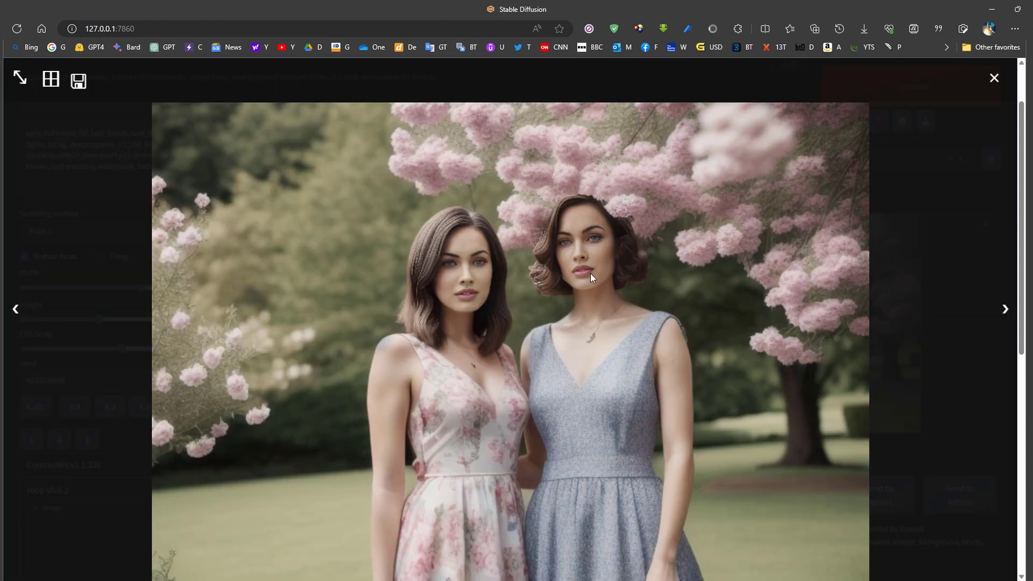
pyautogui.click(608, 303)
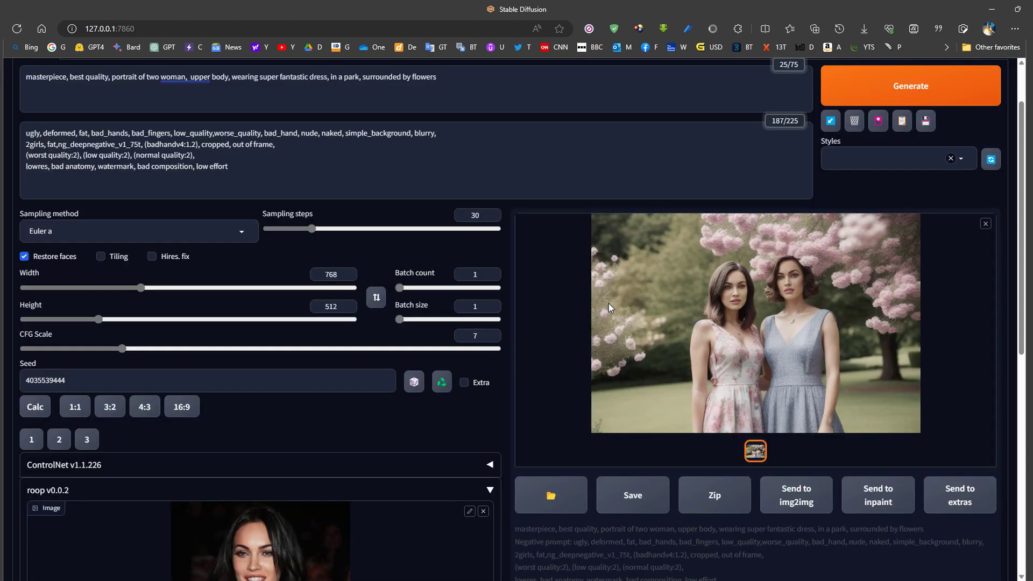
pyautogui.scroll(-1, 608, 304)
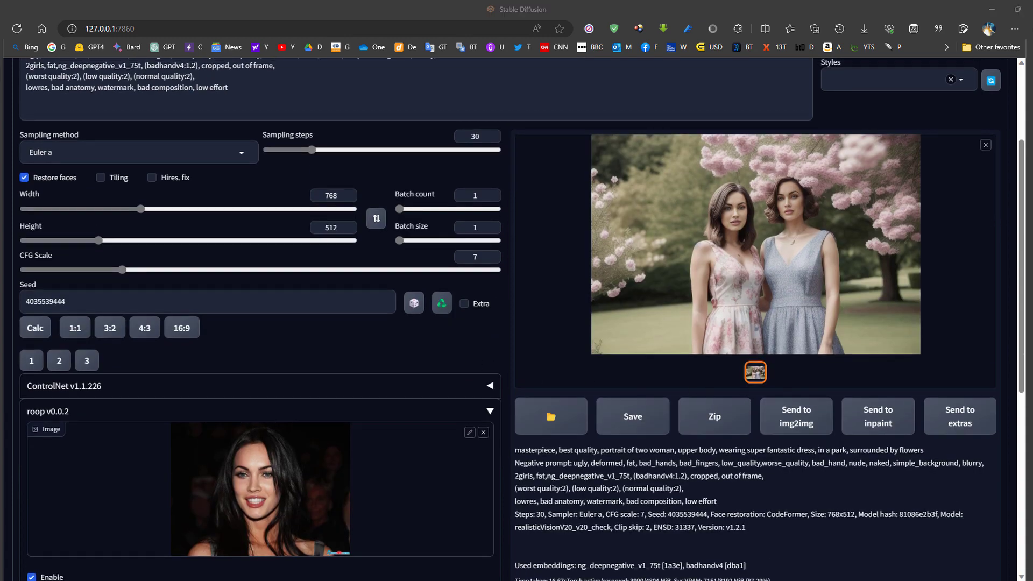